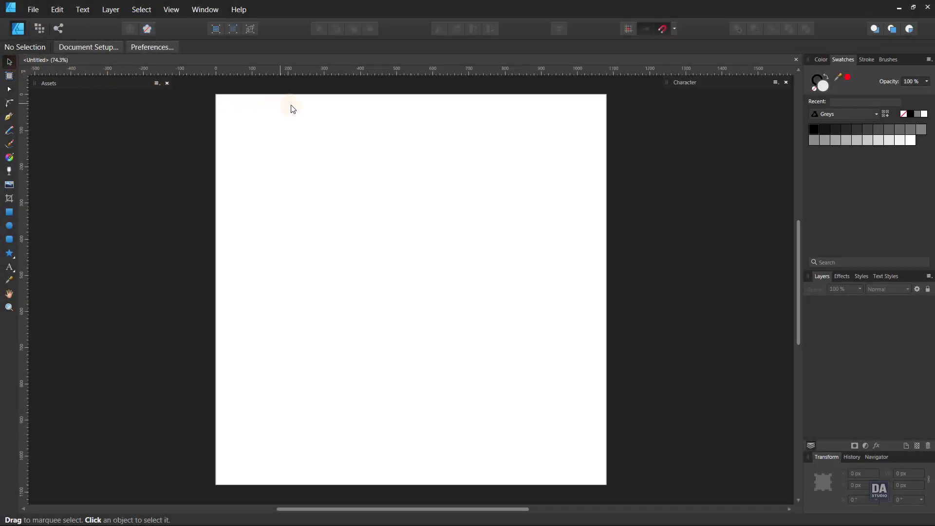
- Set the drawing defaults to no fill and a 1 pt black stroke
click(814, 89)
click(866, 60)
click(908, 90)
click(844, 60)
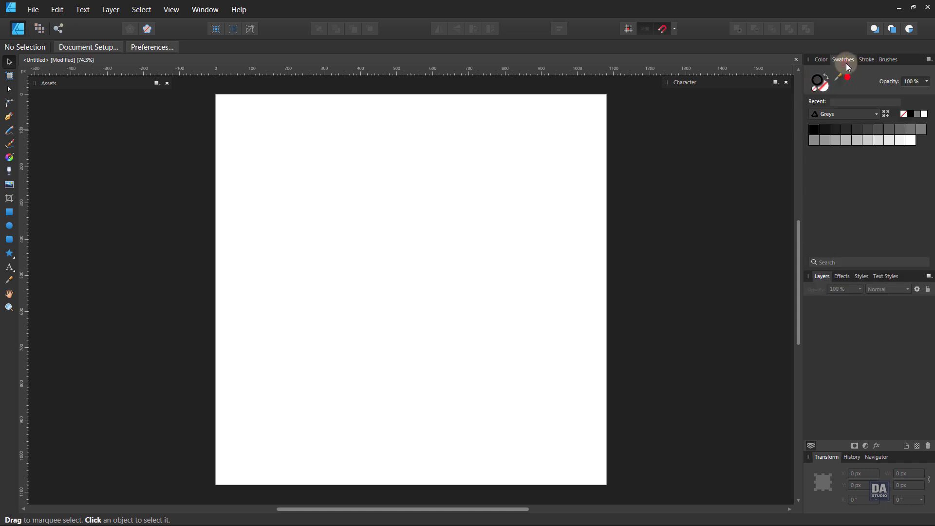
- Draw a rectangle about 215 by 92 px, with its right edge on the page's vertical centre line
click(9, 213)
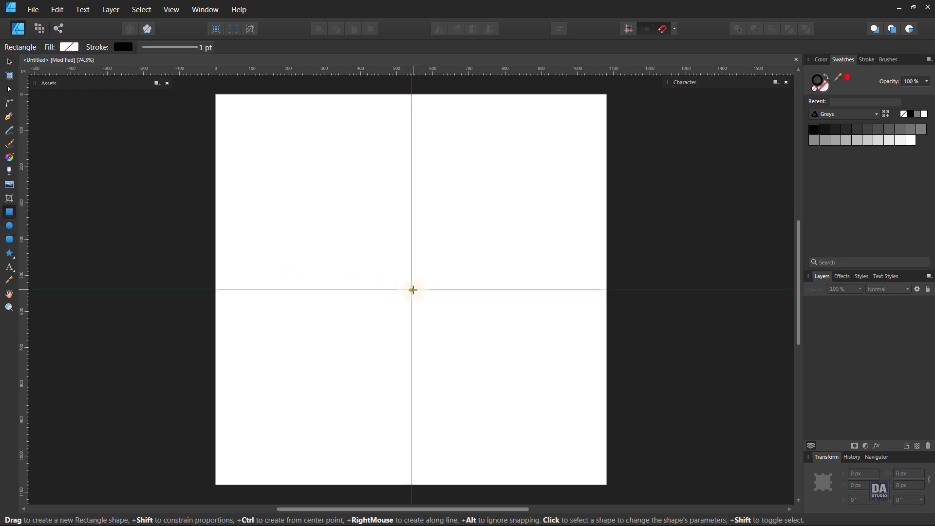
drag(412, 290, 489, 306)
scroll(398, 317, up, 3)
drag(576, 263, 423, 266)
scroll(280, 256, up, 2)
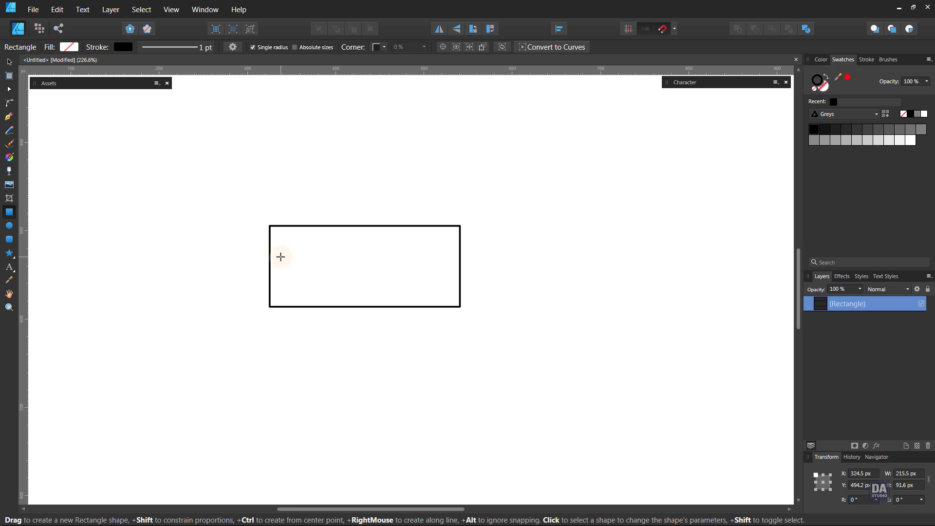
- Convert the rectangle to curves, add a node midway on its left edge, and pull it outward about 38 px into a point
click(523, 48)
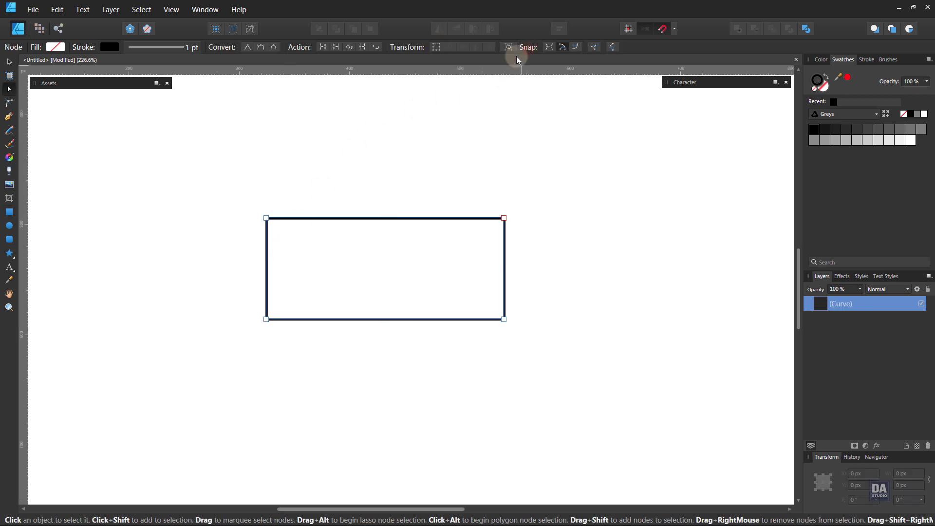
click(267, 269)
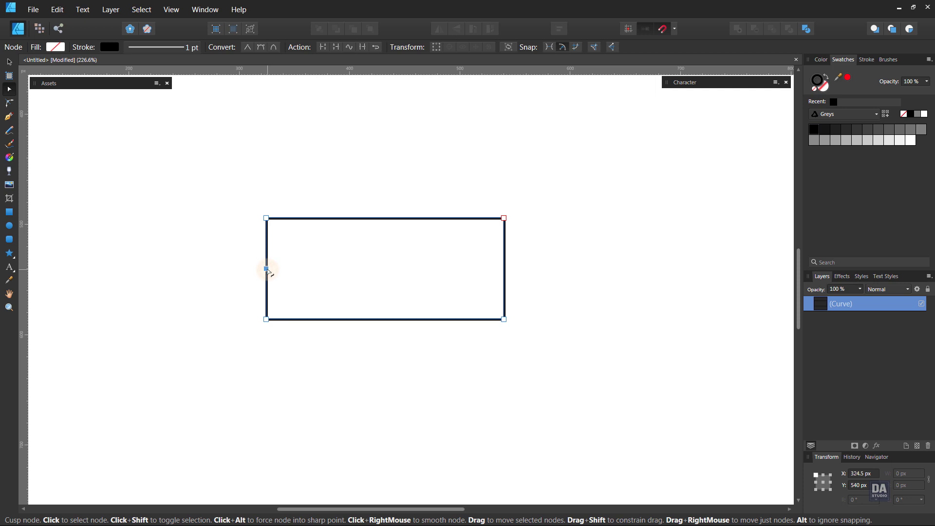
drag(267, 269, 225, 269)
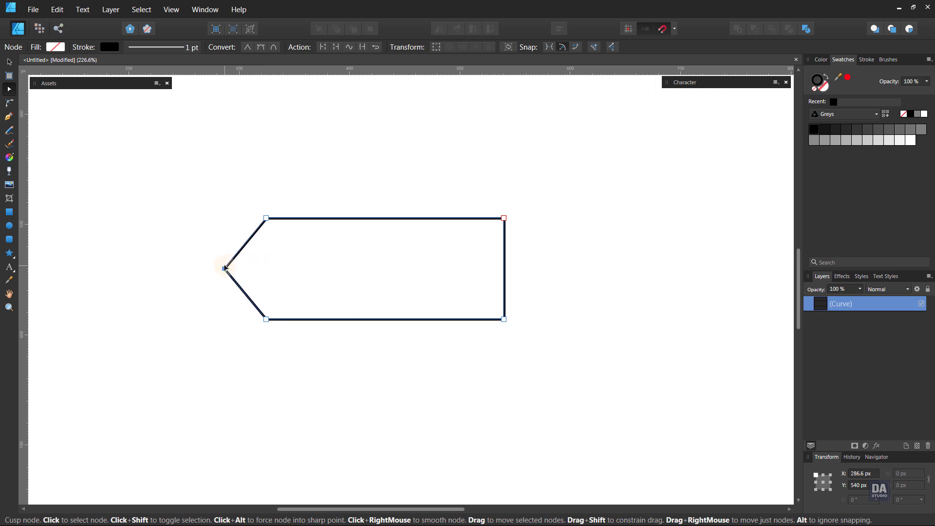
key(v)
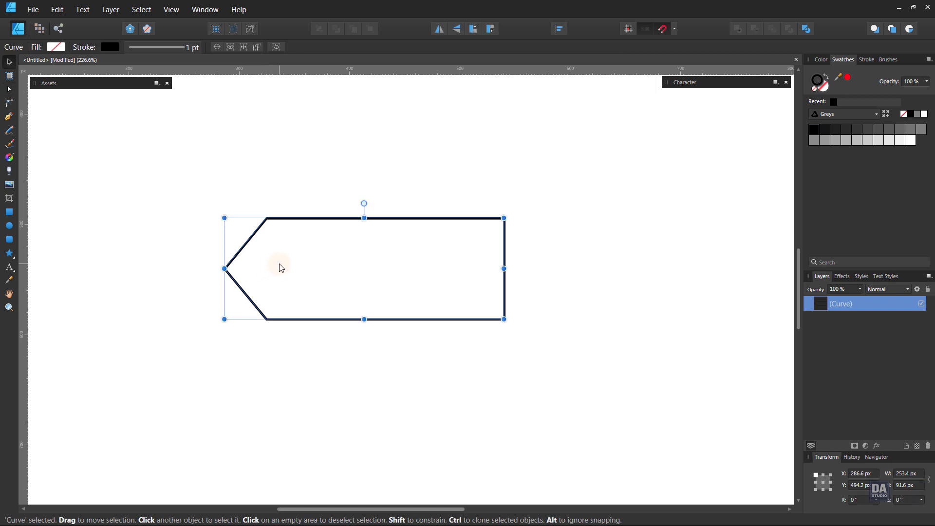
- Duplicate the pointed shape, flip the copy horizontally, and place it flush against the original's straight right edge
drag(310, 265, 250, 250)
drag(391, 272, 356, 270)
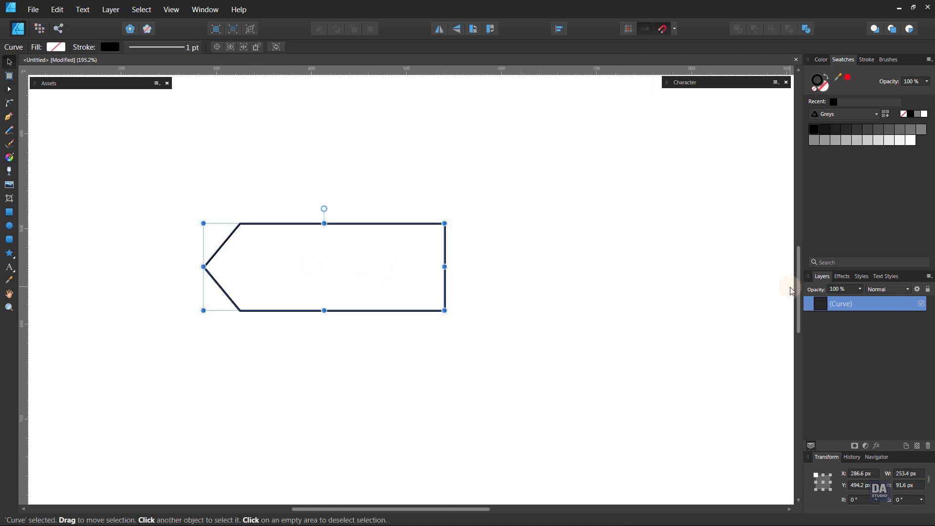
right_click(829, 303)
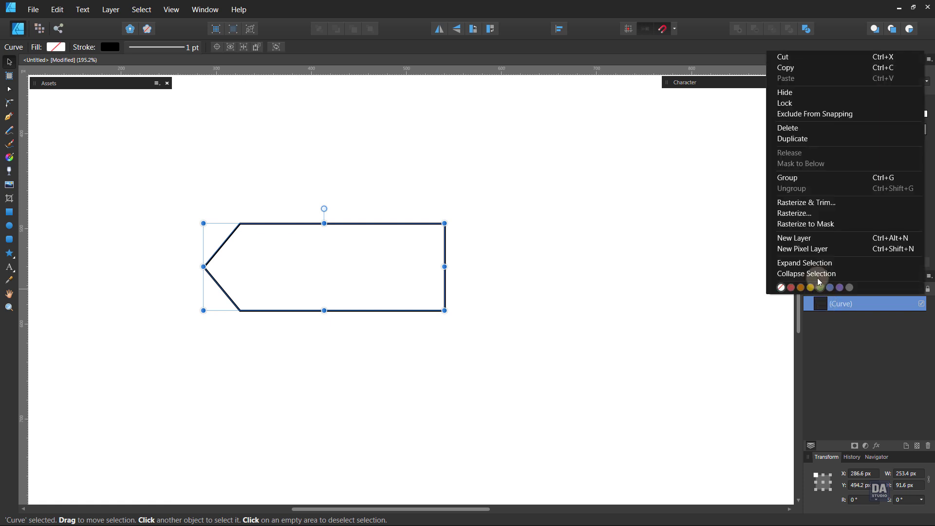
click(810, 142)
click(437, 33)
click(227, 225)
drag(222, 227, 462, 232)
- Swap fill and stroke on both halves to make them solid black, and merge them into one banner with Add
shift+click(422, 225)
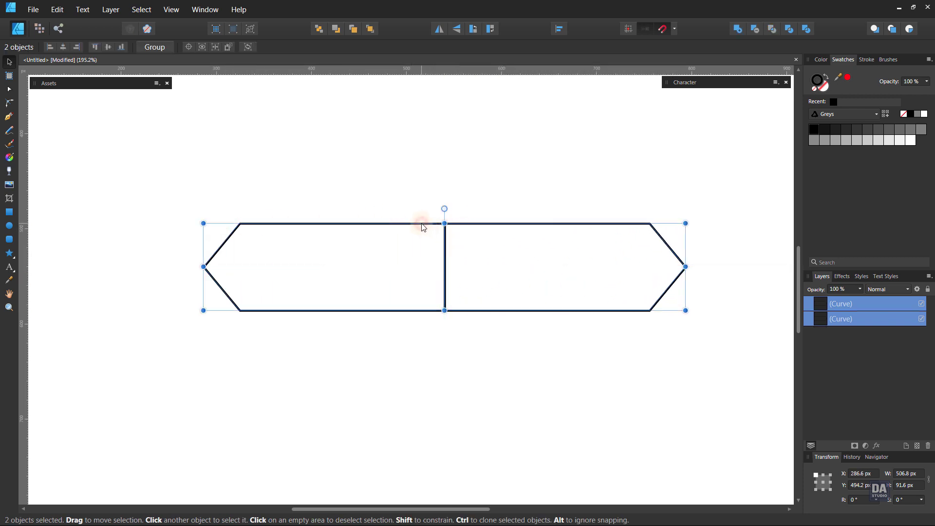
click(827, 77)
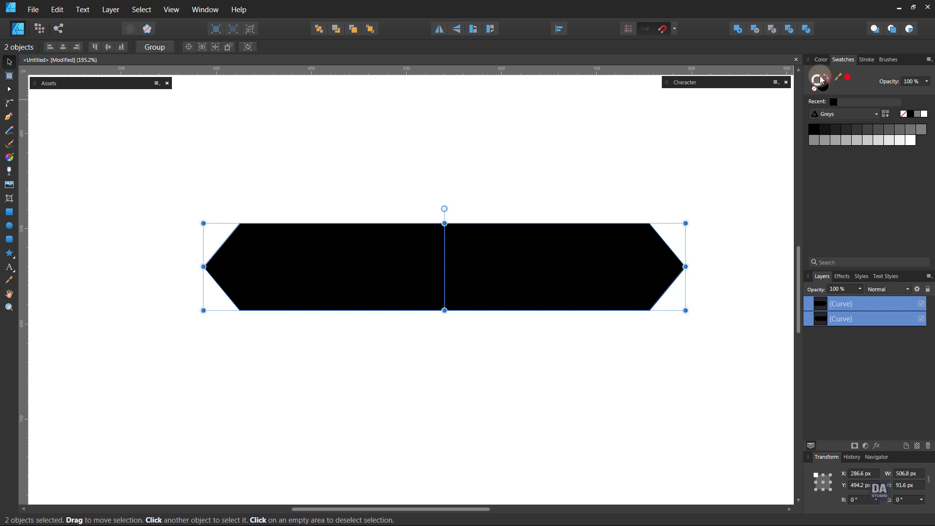
click(741, 31)
click(741, 173)
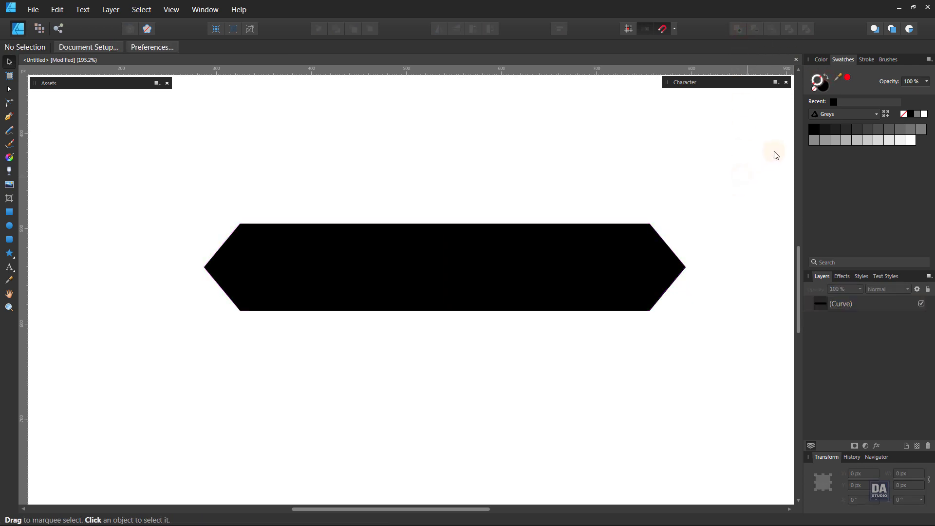
- Restore no fill with a black stroke and draw a circle about 225 px across, centred on the banner
click(828, 77)
click(716, 155)
drag(475, 200, 193, 140)
drag(432, 172, 405, 236)
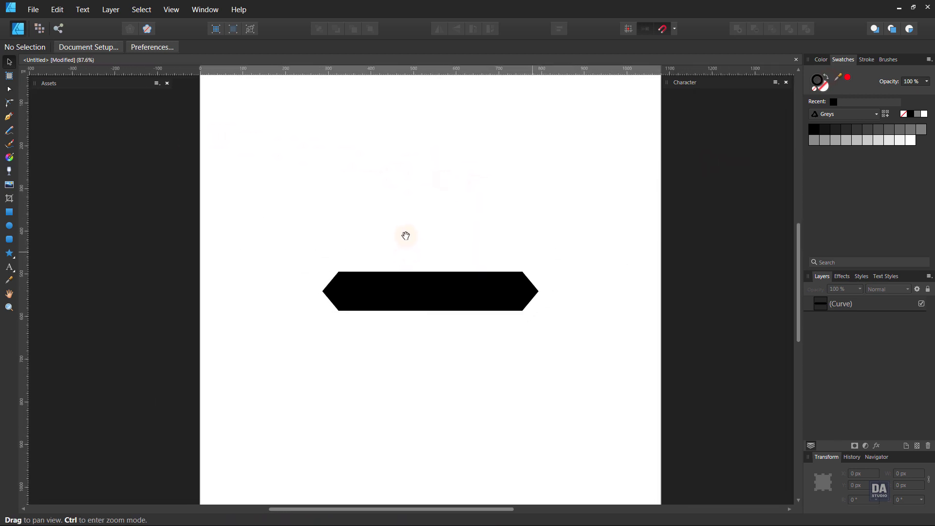
click(10, 226)
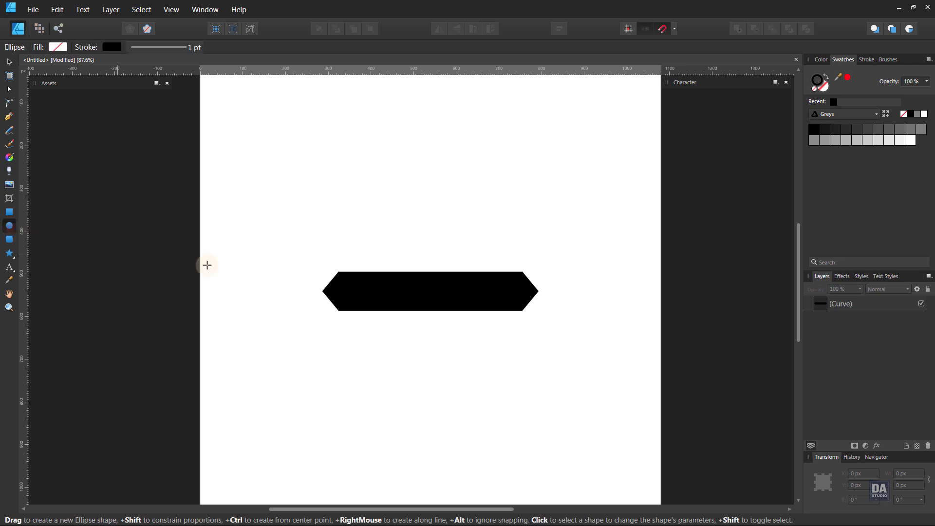
drag(431, 291, 495, 326)
- Duplicate the circle and enlarge the copy around its centre to about 349 px across
scroll(424, 293, up, 2)
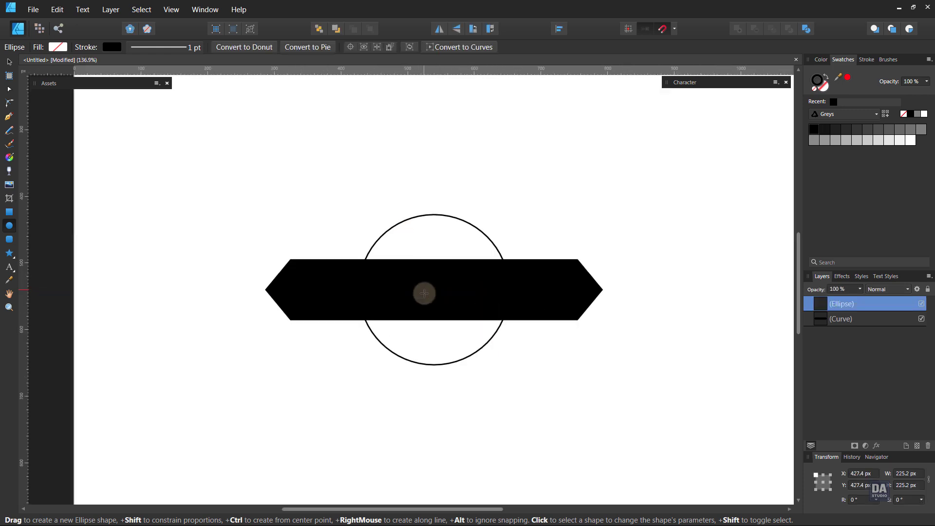
scroll(424, 293, up, 1)
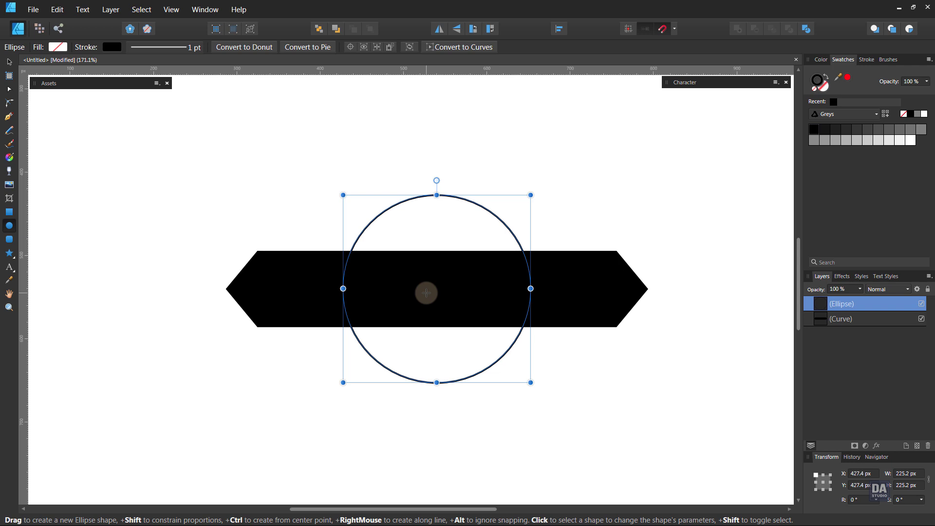
right_click(887, 302)
click(840, 140)
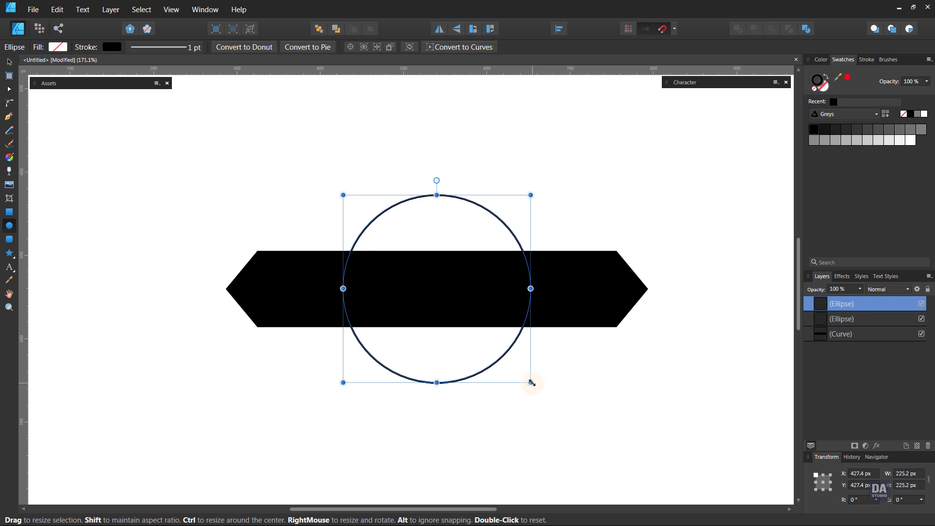
drag(542, 390, 596, 421)
- Set the stroke width of both circles to 2 pt
key(v)
shift+click(510, 355)
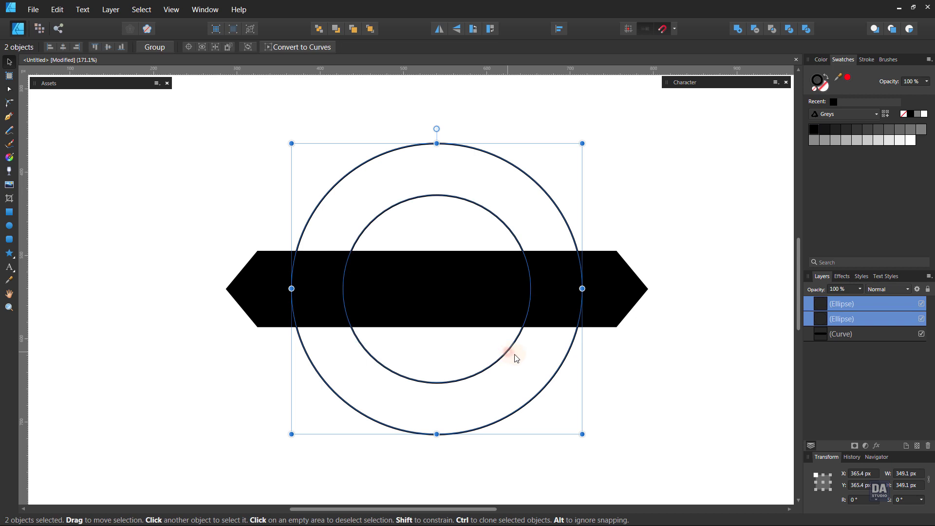
click(867, 60)
click(896, 150)
scroll(907, 91, up, 1)
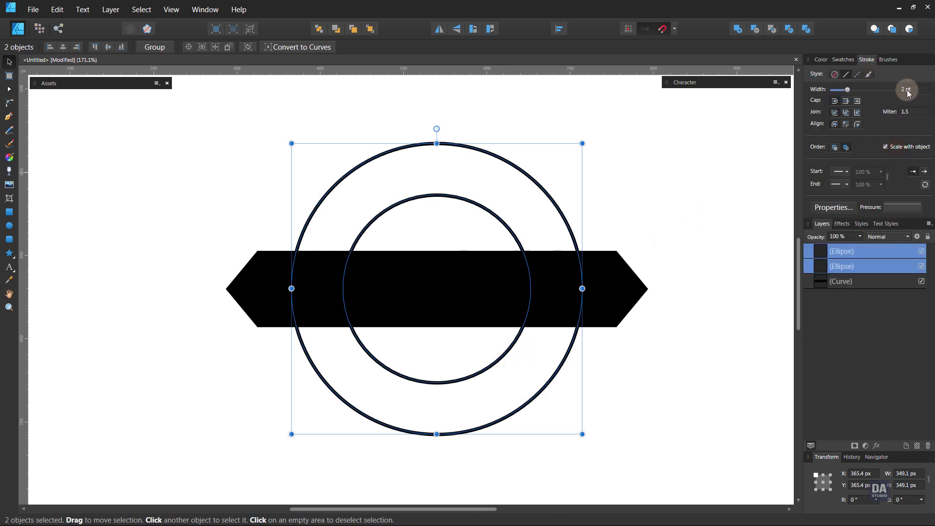
click(739, 188)
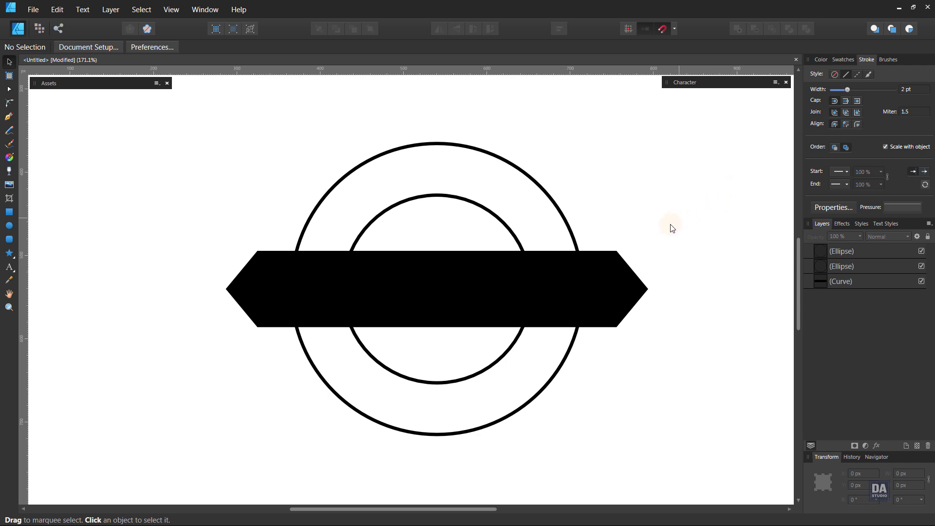
- Convert the outer and inner circles to editable curves
click(521, 246)
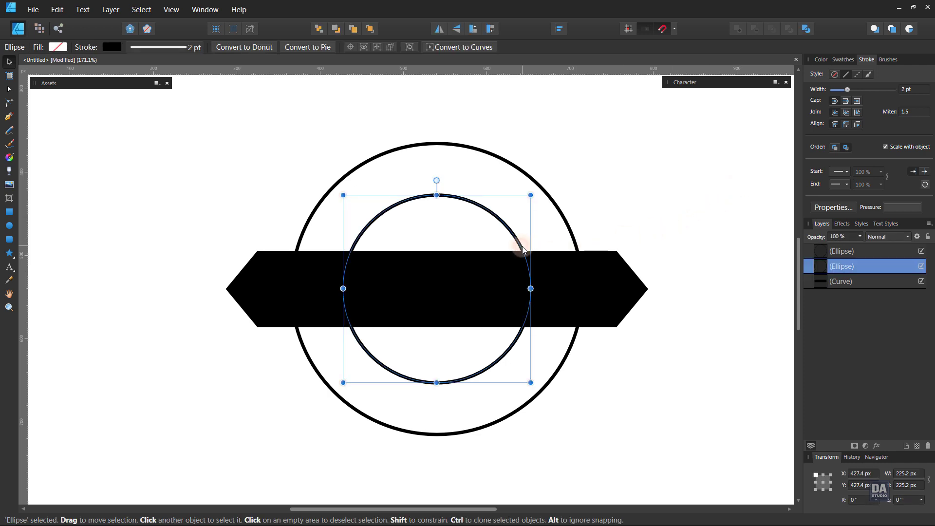
click(685, 291)
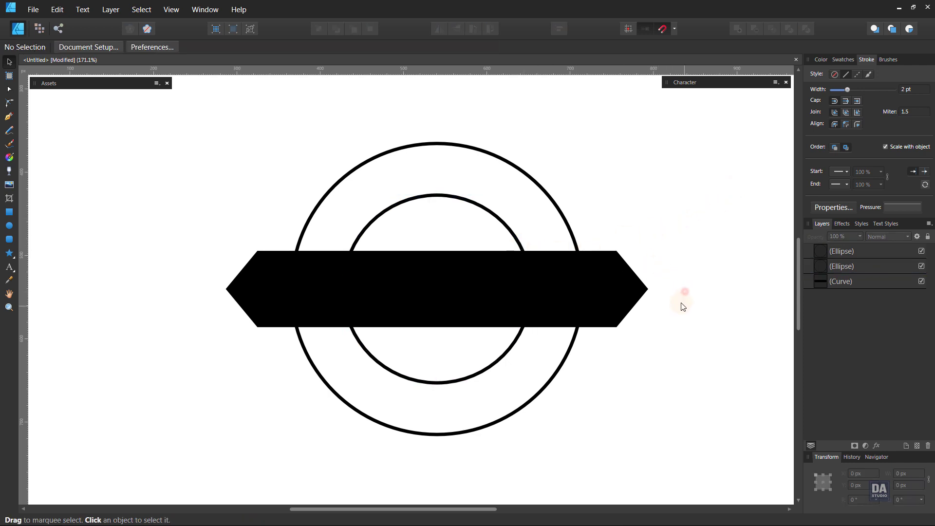
click(8, 89)
click(438, 144)
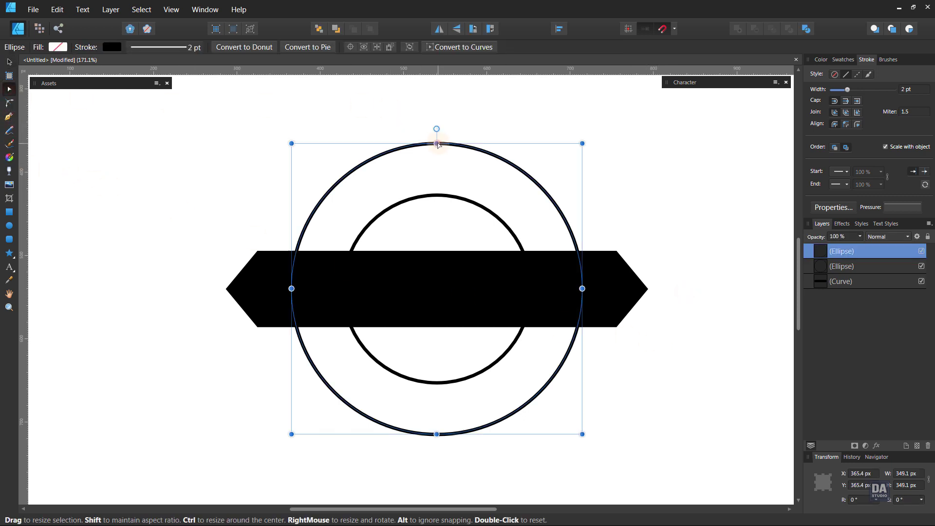
click(480, 46)
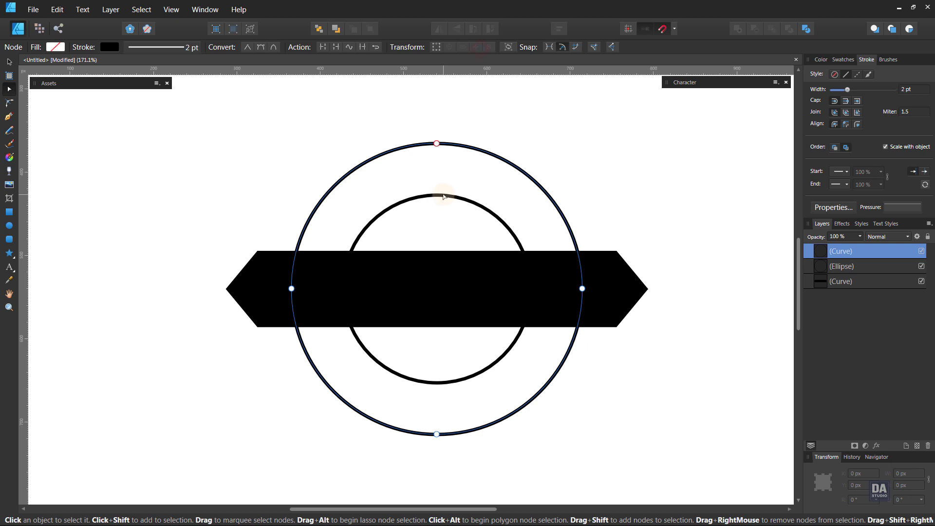
click(443, 196)
click(480, 46)
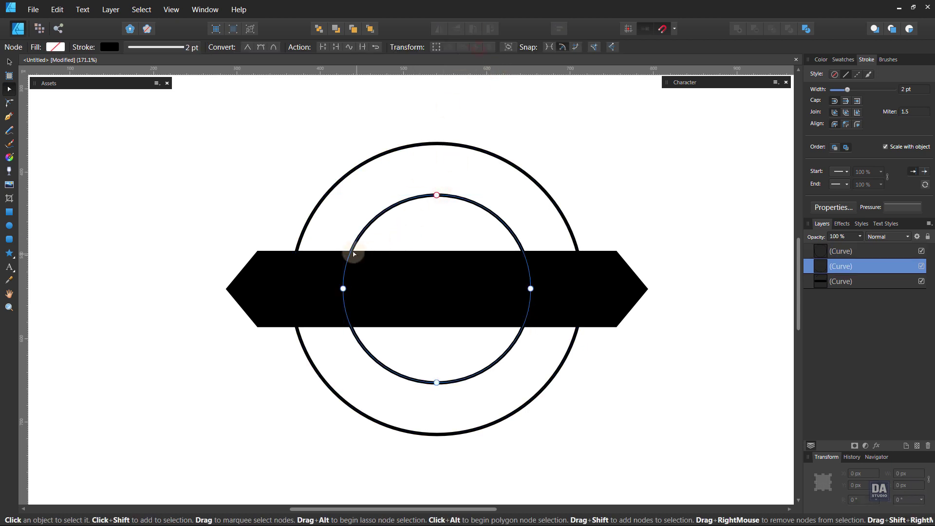
- Add nodes where the inner circle crosses the banner's upper edge and break the curve at both of them
scroll(351, 252, up, 3)
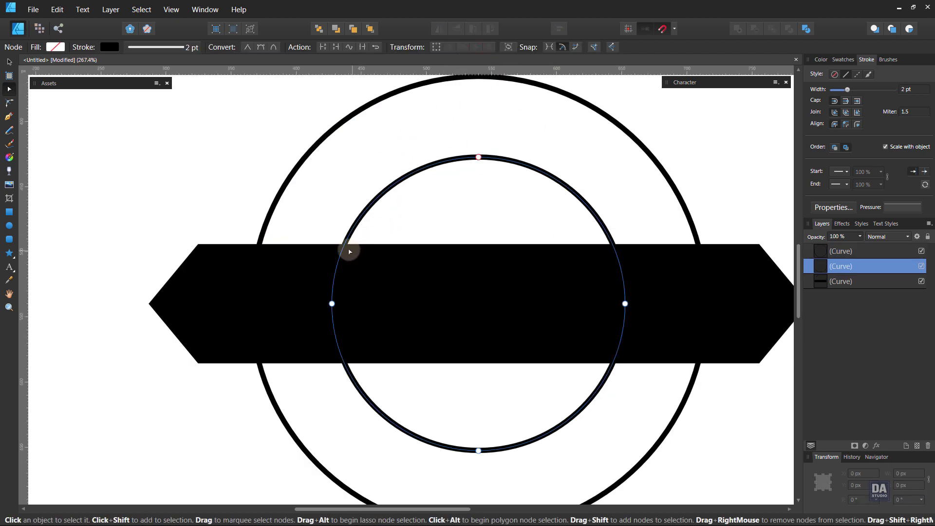
click(345, 245)
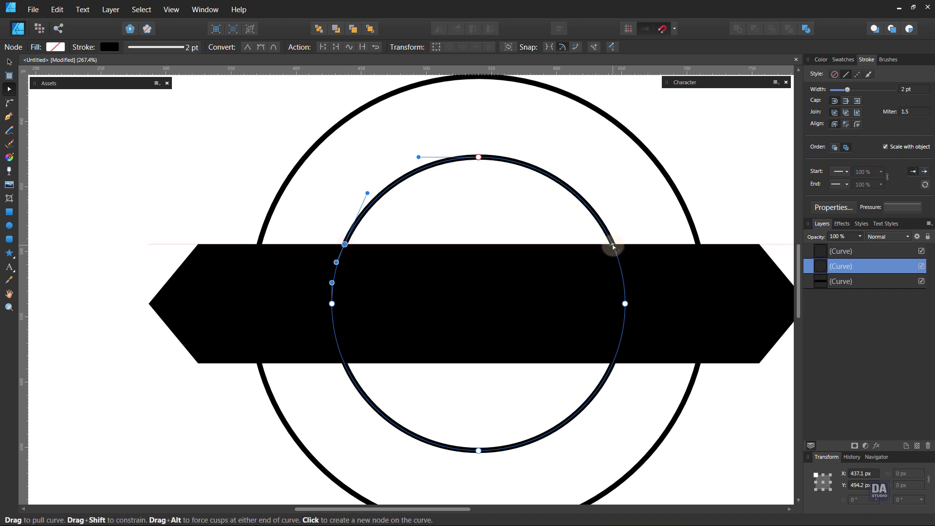
click(612, 245)
shift+click(345, 244)
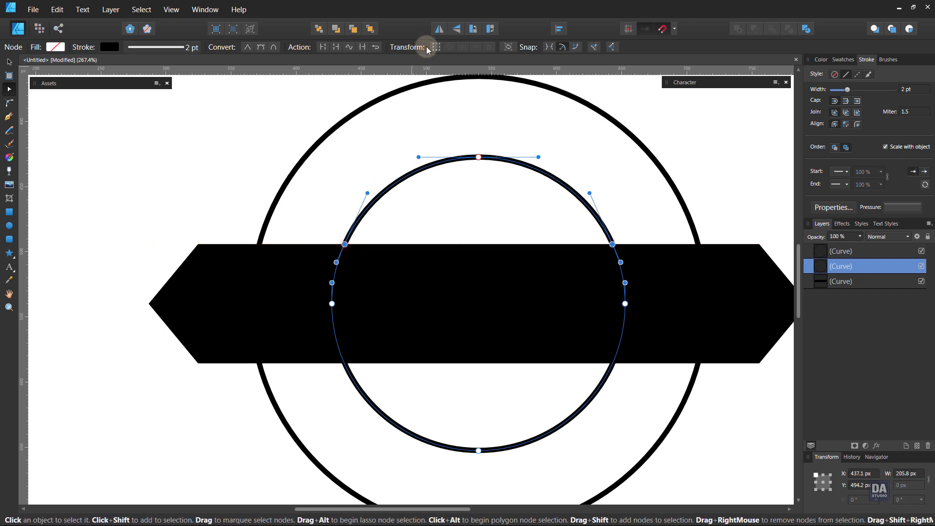
click(327, 51)
- Add nodes where the inner circle crosses the banner's lower edge and break the curve at both of them
click(344, 363)
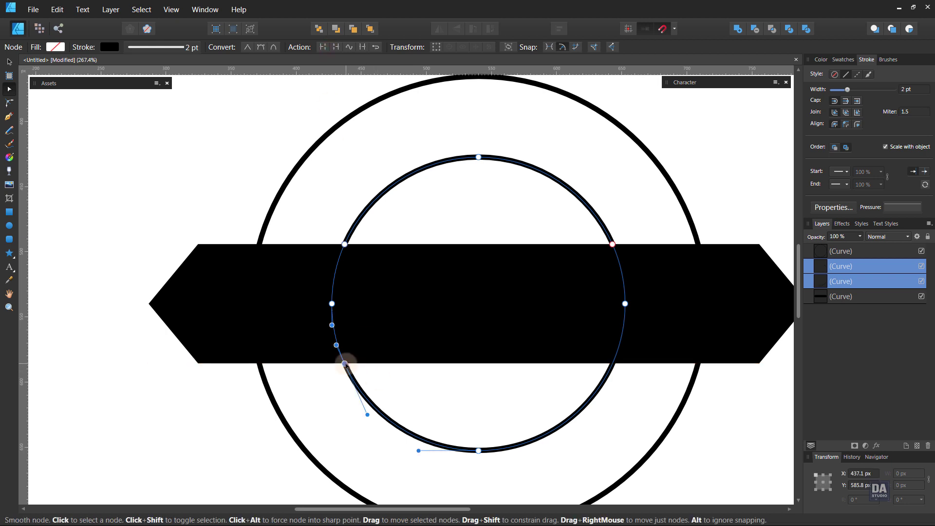
click(612, 364)
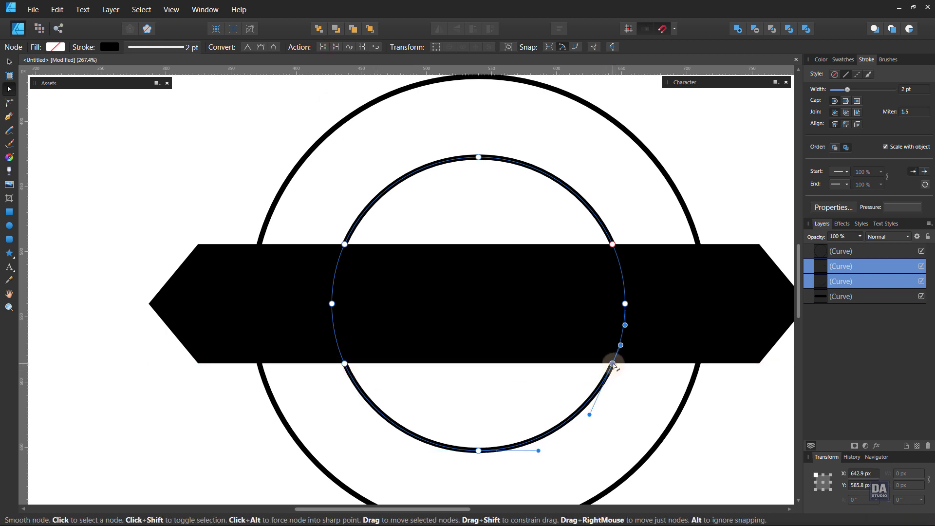
click(324, 48)
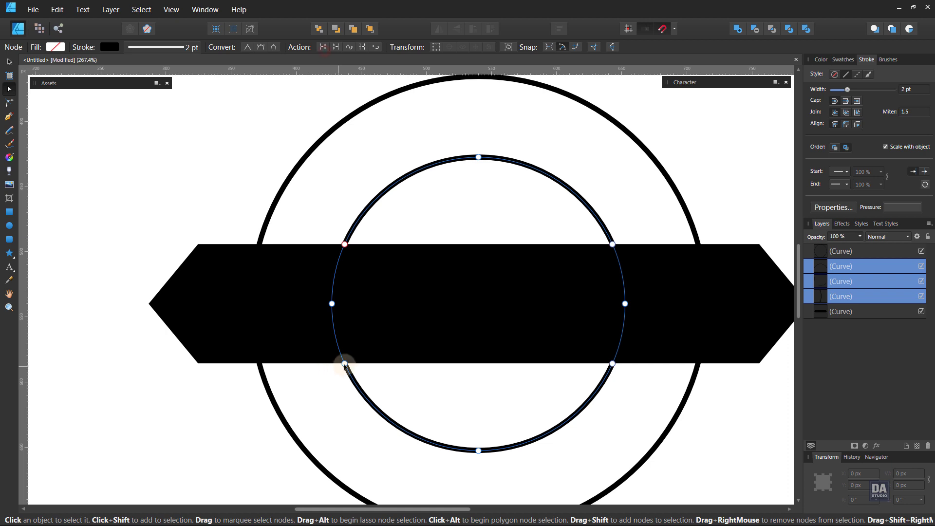
click(323, 48)
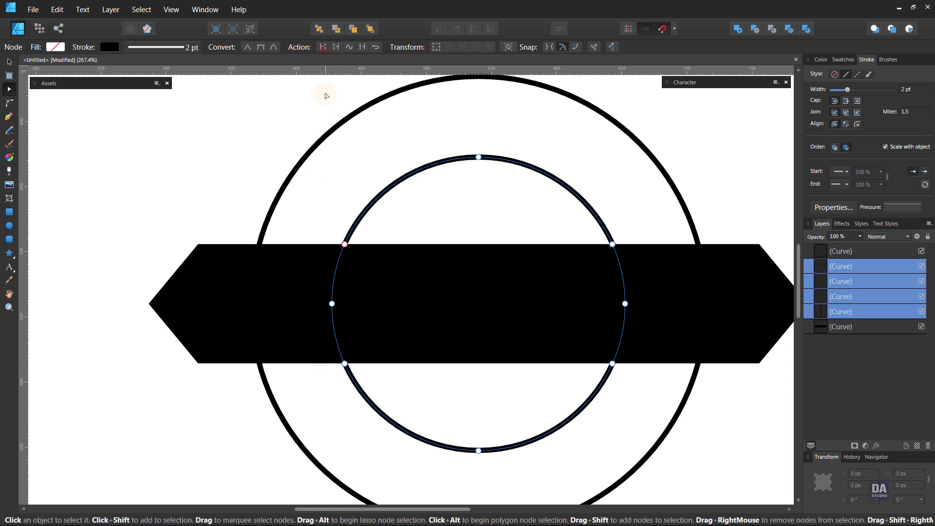
- Delete the two side segments of the inner circle that lie over the banner and check the banner layer's visibility
key(v)
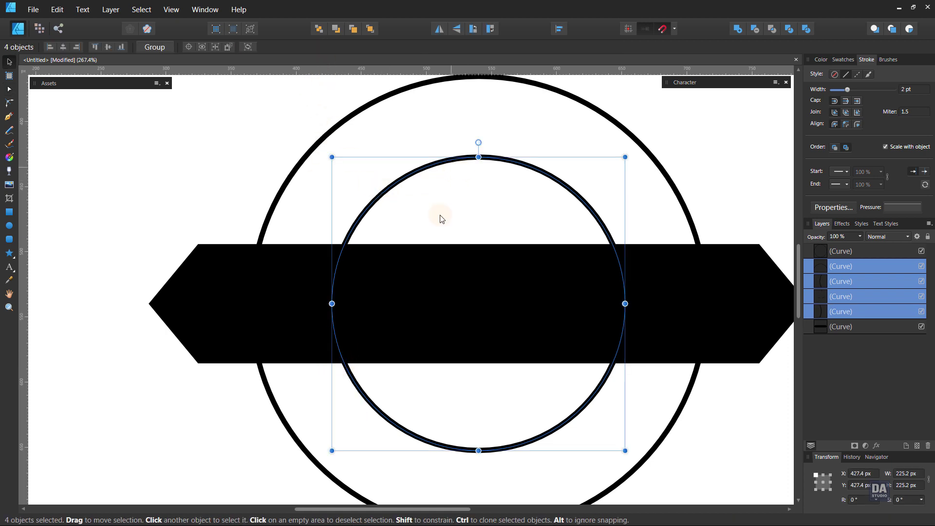
click(338, 264)
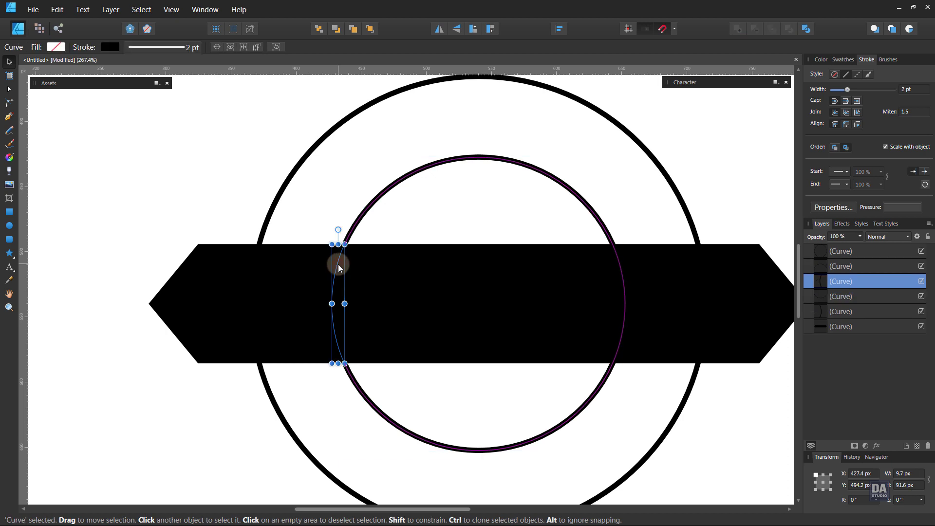
key(Delete)
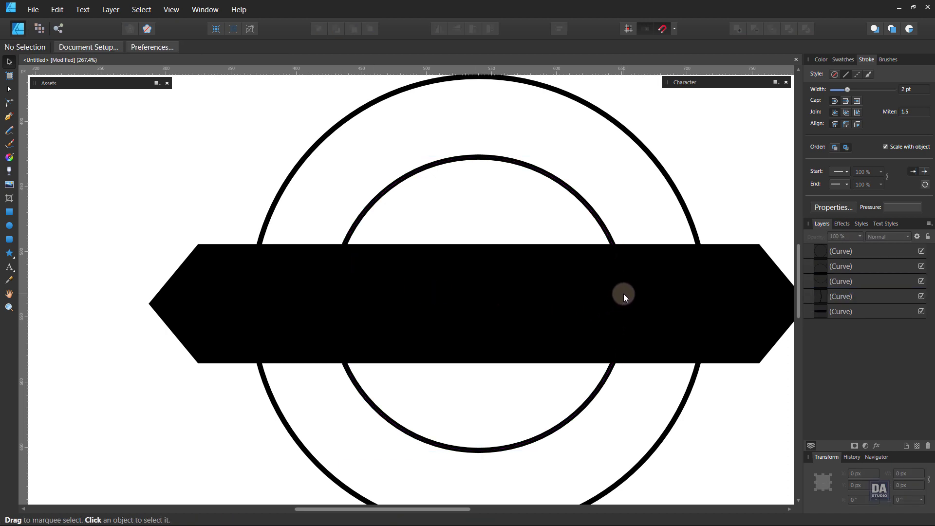
click(625, 297)
key(Delete)
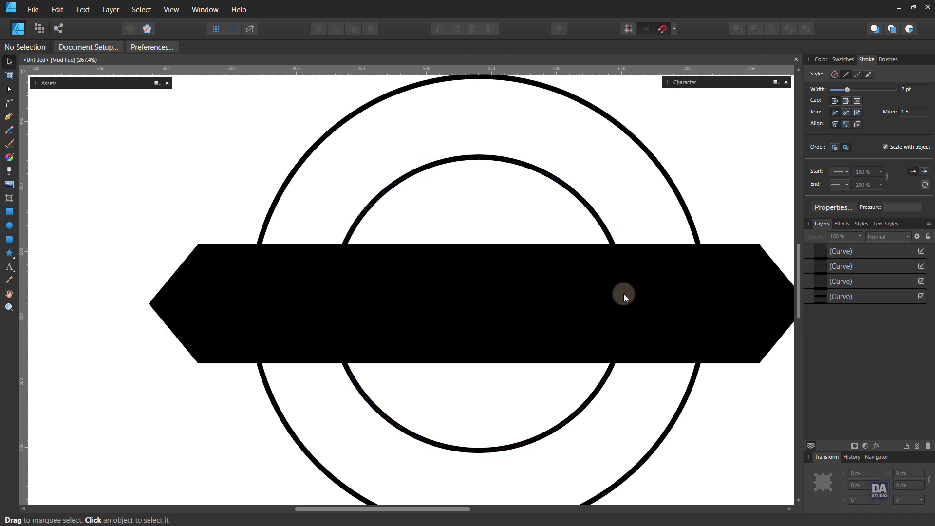
click(921, 296)
click(920, 296)
- Add nodes where the outer circle crosses the banner's upper and lower edges and break the curve at all four
click(267, 226)
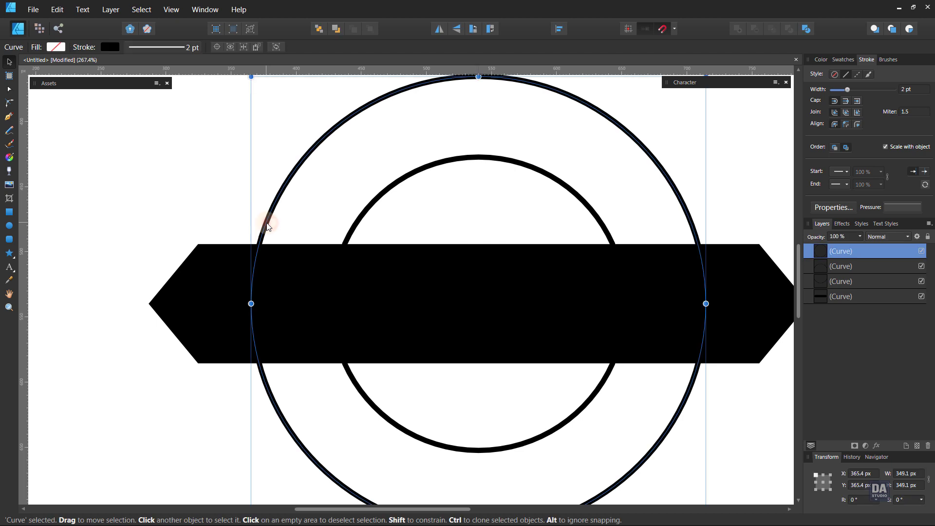
key(a)
click(259, 244)
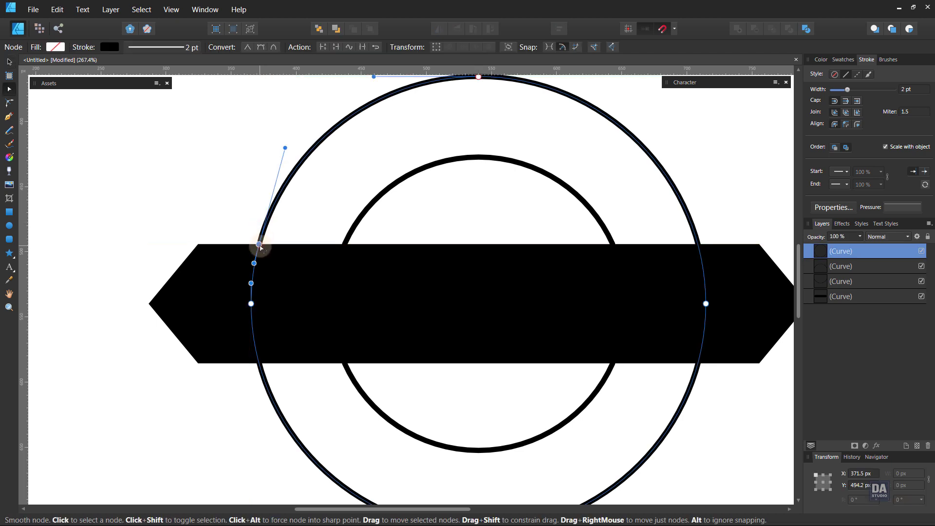
click(259, 363)
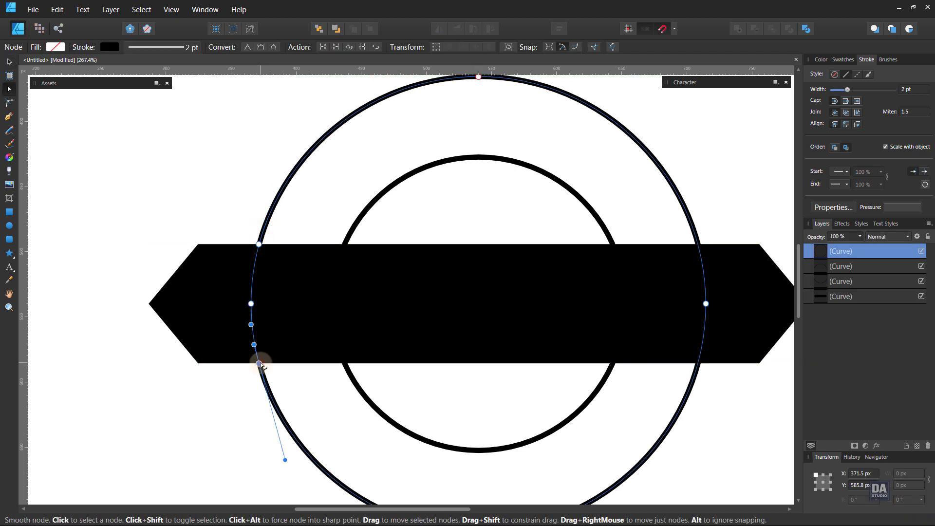
click(697, 363)
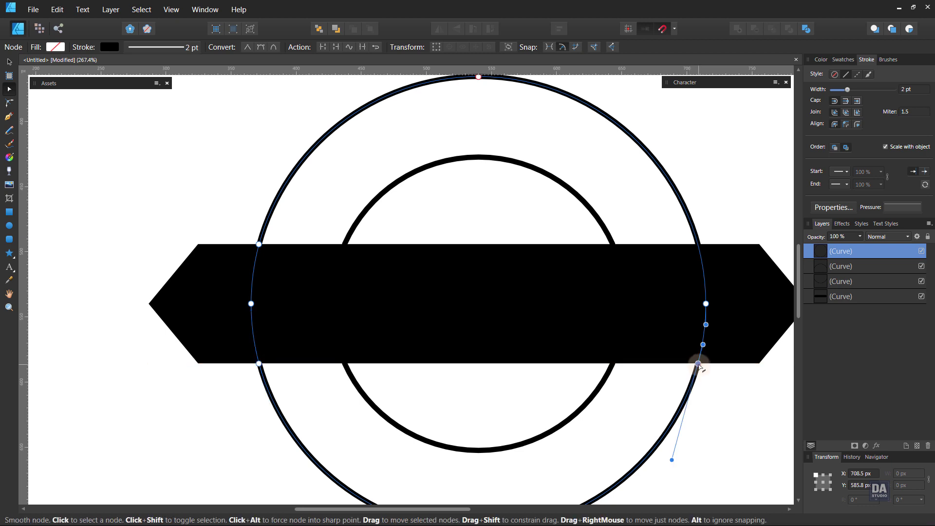
click(698, 244)
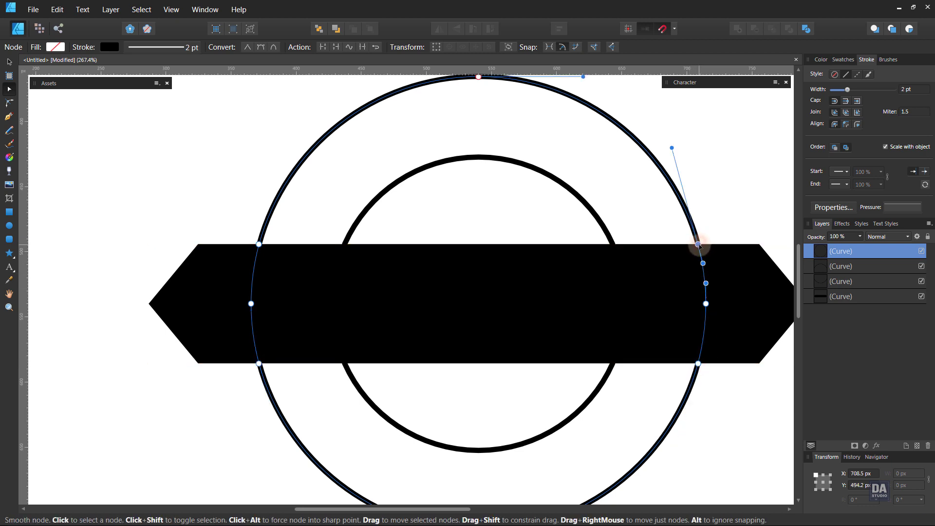
shift+click(698, 364)
shift+click(259, 363)
shift+click(259, 244)
shift+click(259, 244)
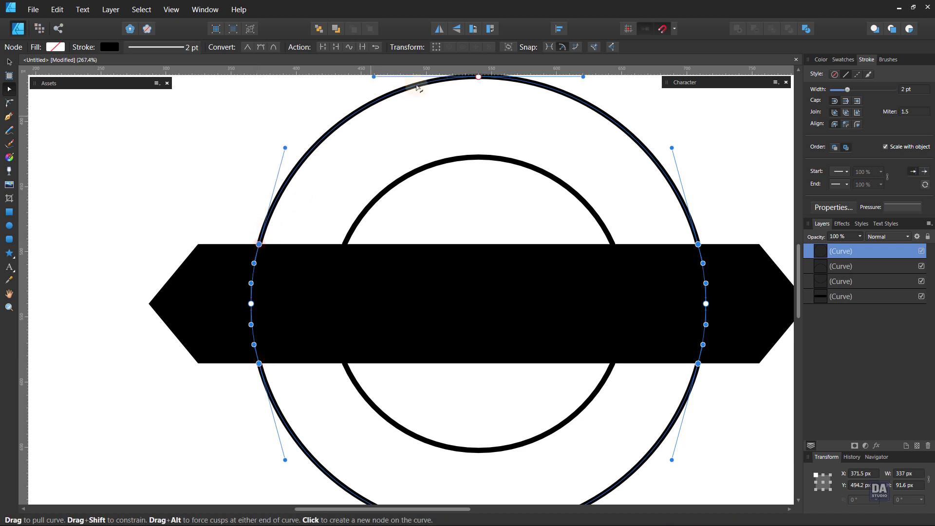
click(319, 47)
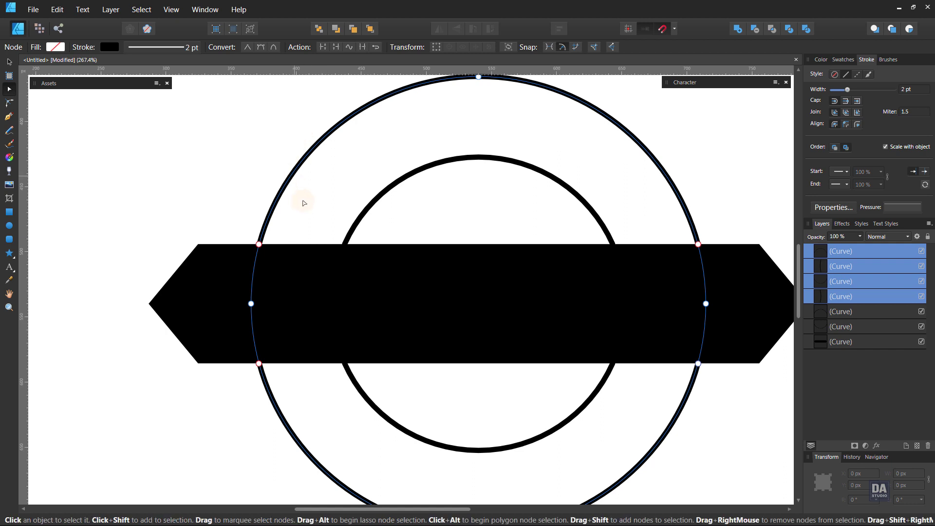
- Delete the outer circle's two side segments over the banner and briefly hide the banner to check the remaining arcs
click(841, 266)
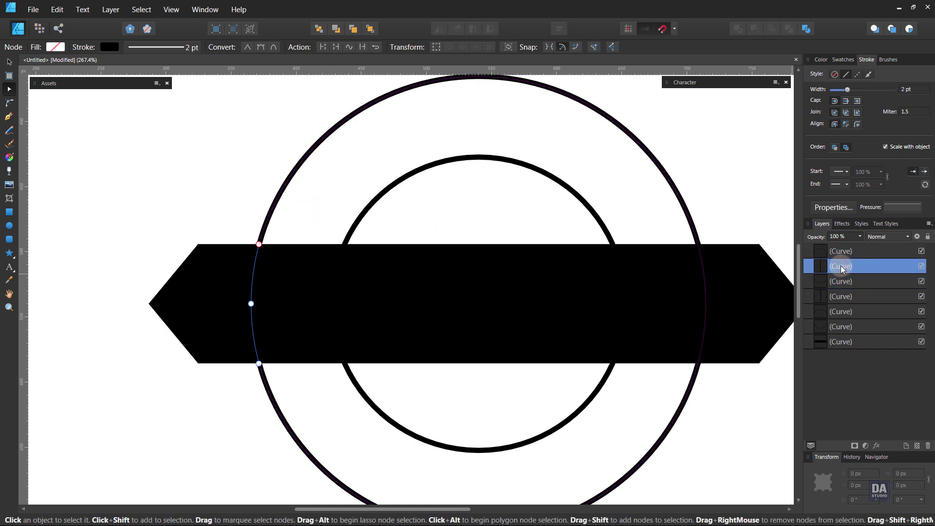
key(Delete)
click(840, 282)
key(Delete)
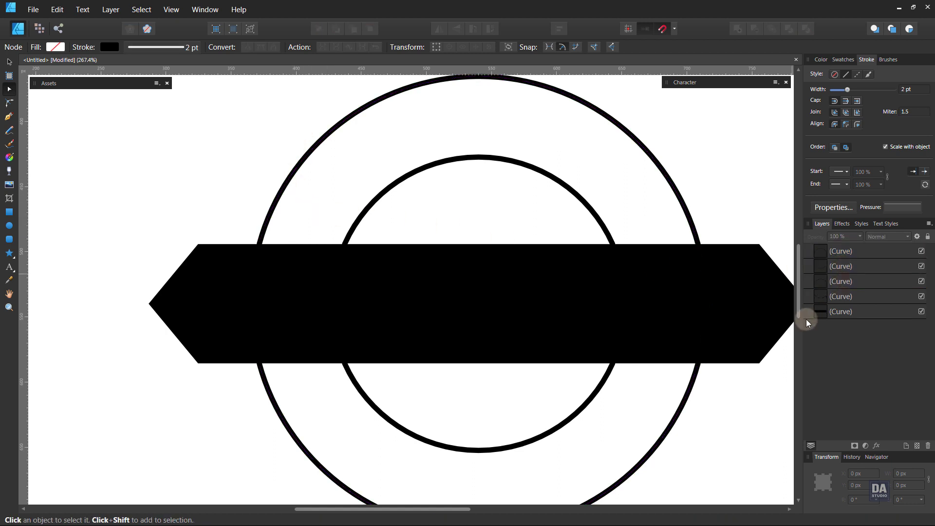
click(921, 312)
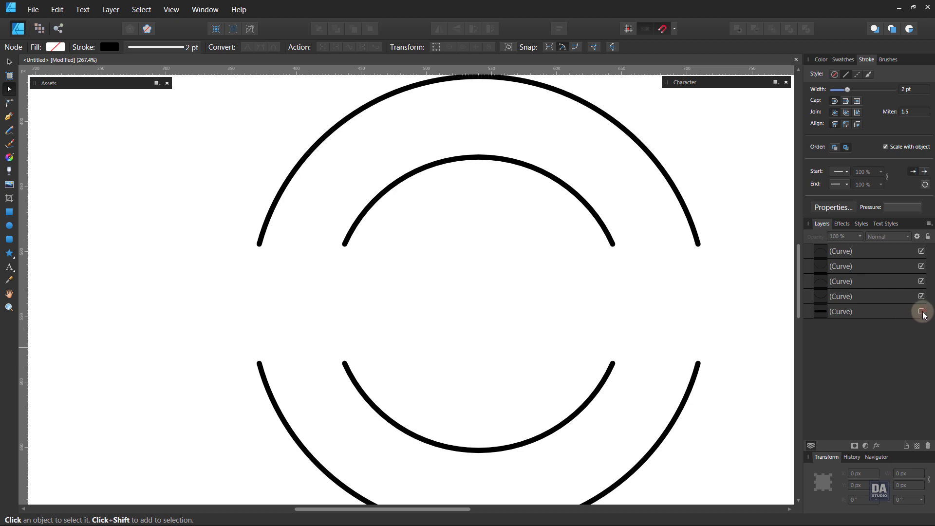
click(921, 312)
key(v)
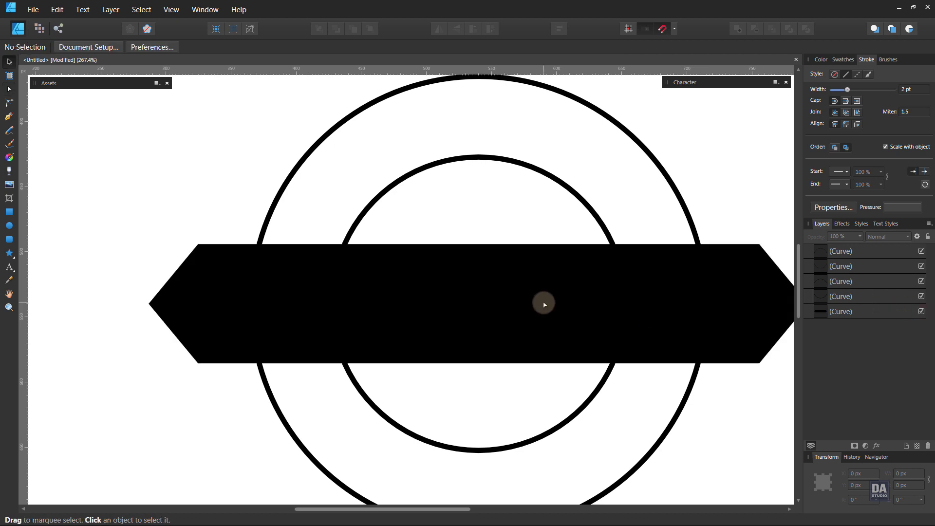
- Scale the banner down around its centre to about 82 px high, and widen it symmetrically to leave gaps at the arc ends
drag(548, 300, 446, 277)
click(560, 288)
drag(629, 329, 609, 324)
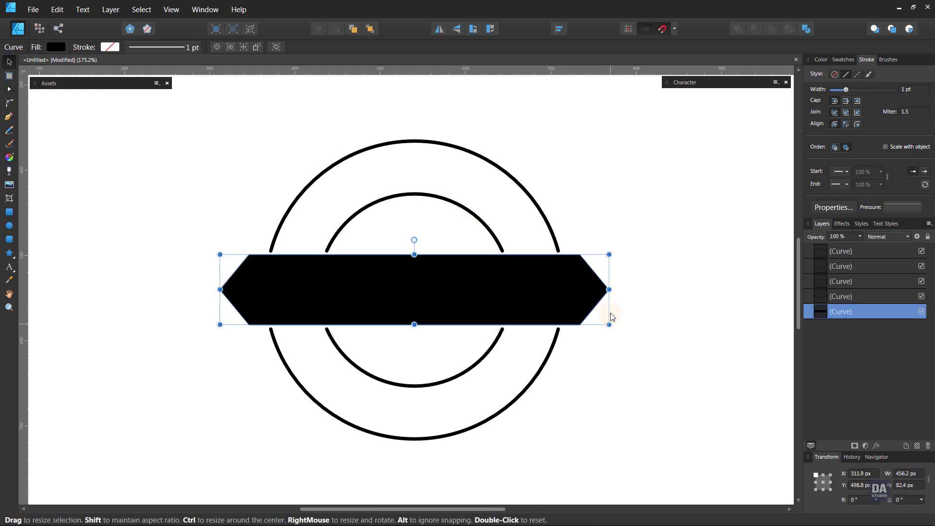
drag(609, 289, 646, 290)
click(591, 385)
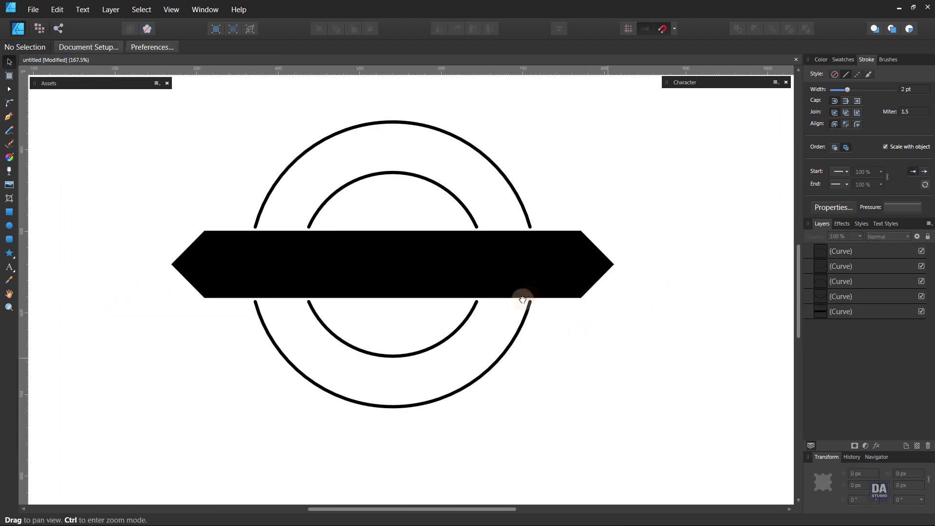
- Duplicate the two inner arcs, bring the copies to the front and enlarge them around their centre to about 282 × 308 px
drag(523, 299, 540, 319)
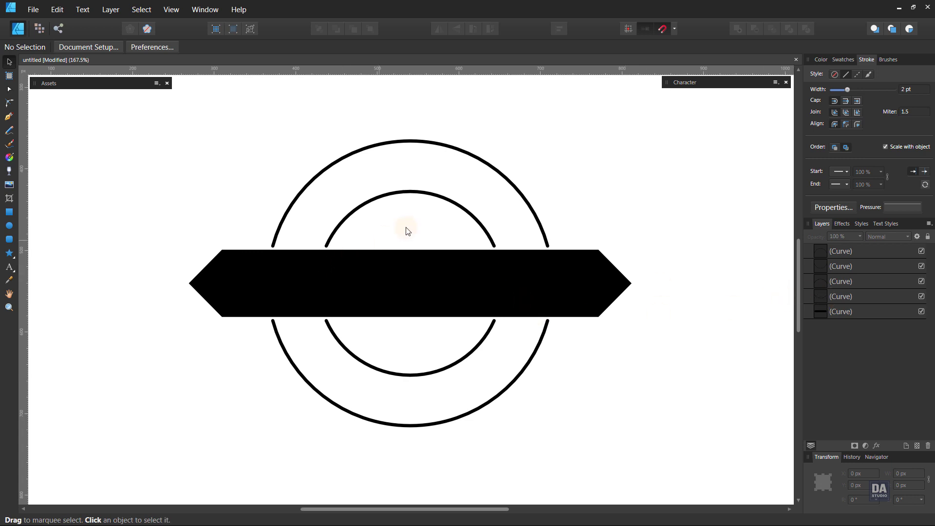
click(455, 207)
shift+click(487, 335)
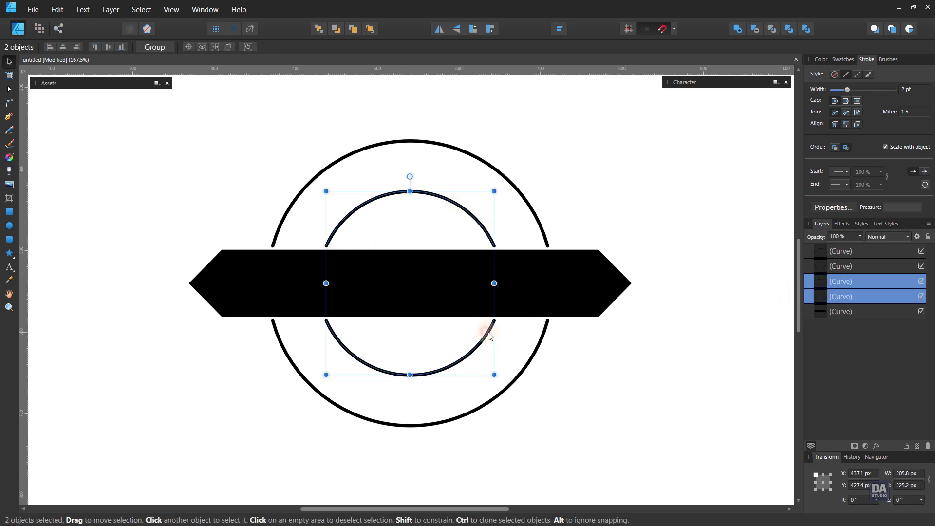
right_click(849, 299)
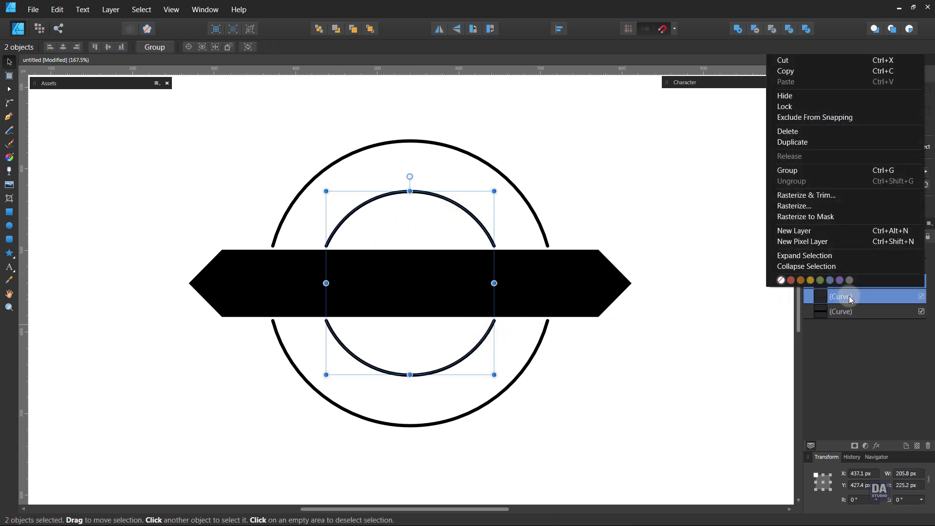
click(838, 142)
drag(859, 277, 859, 245)
drag(495, 375, 530, 399)
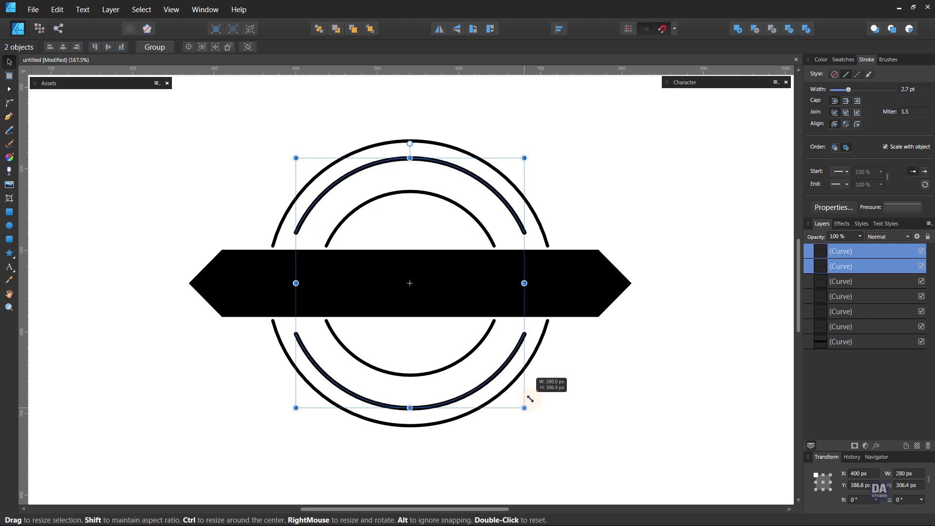
drag(530, 399, 531, 400)
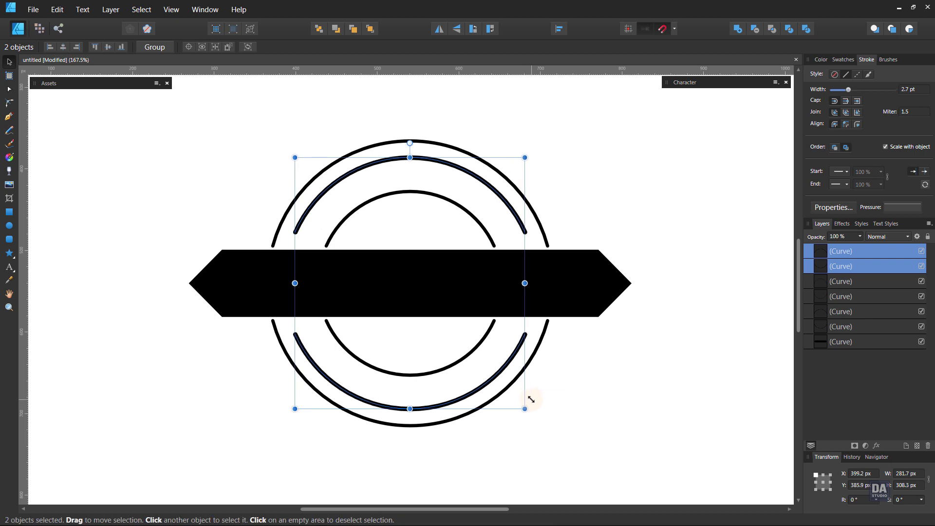
click(645, 402)
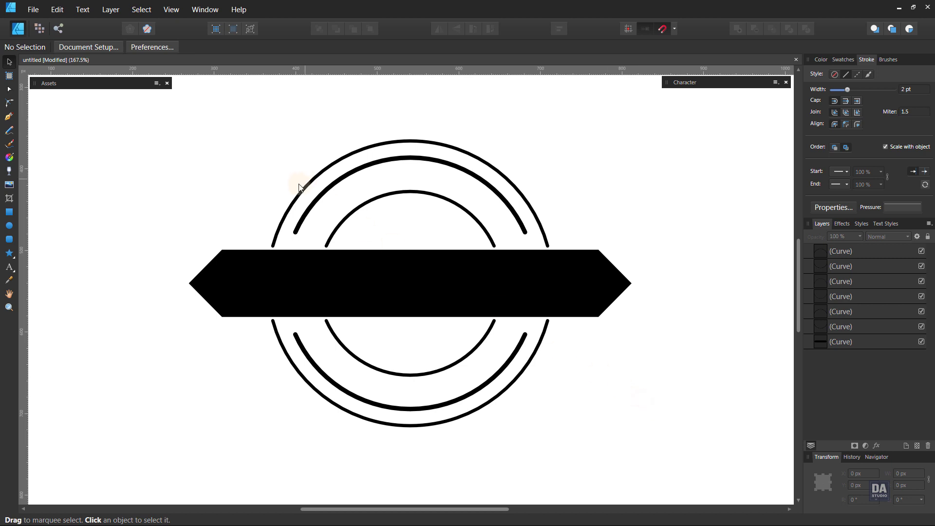
- Add the artistic path text "AUTHENTIC & ORIGNAL" along the upper duplicated arc
click(307, 215)
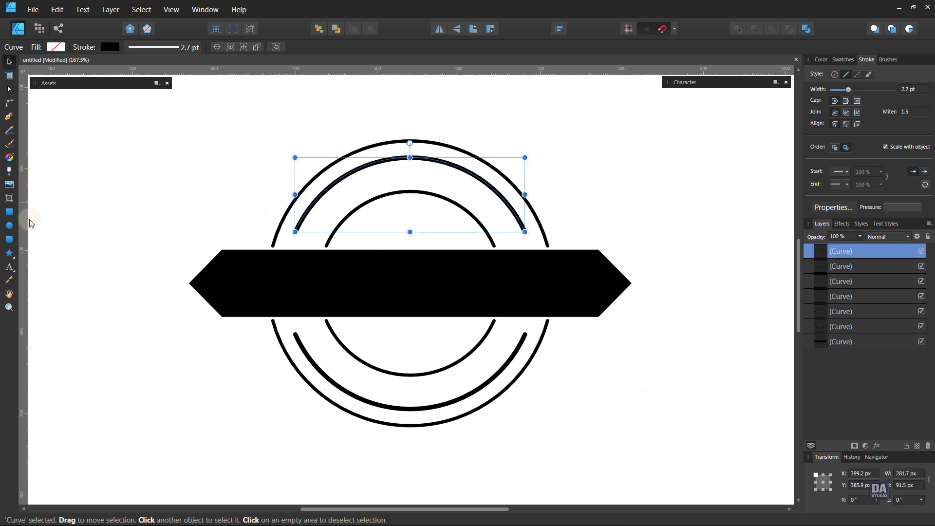
click(12, 270)
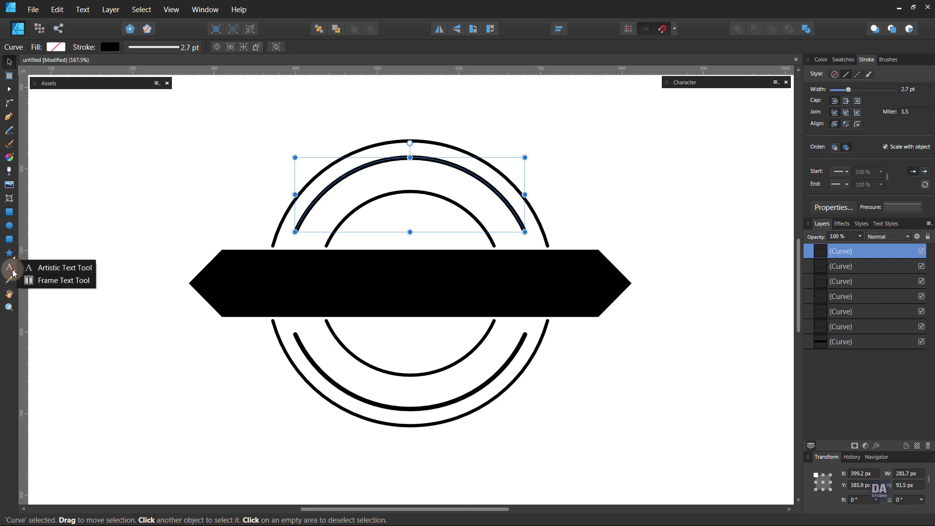
click(47, 268)
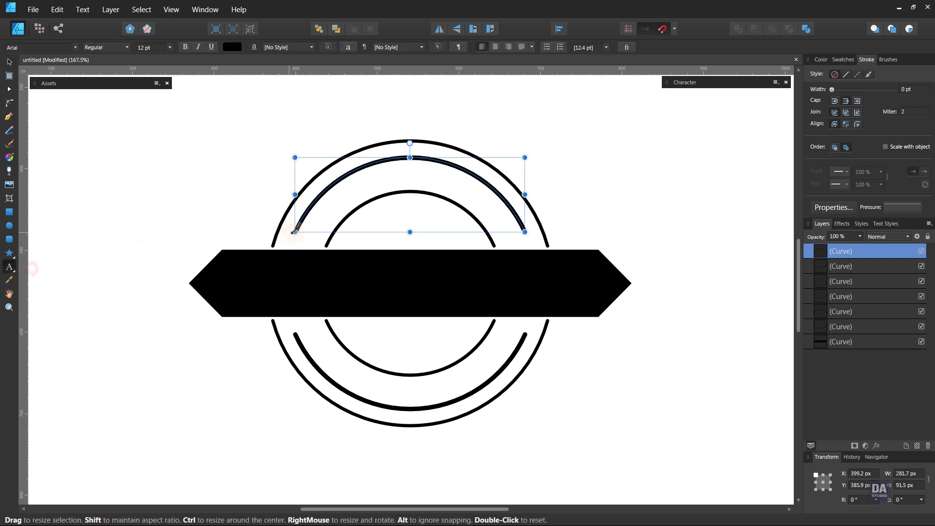
click(296, 232)
drag(297, 233, 297, 238)
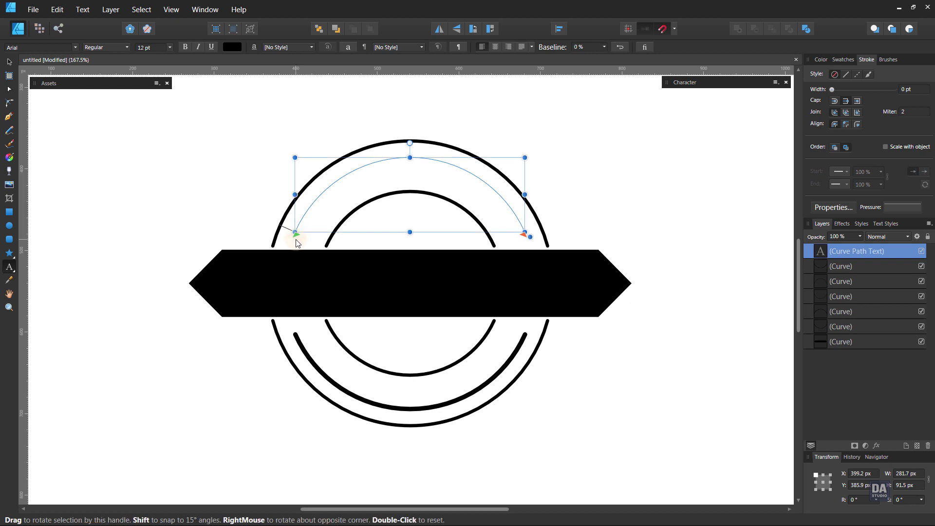
click(321, 236)
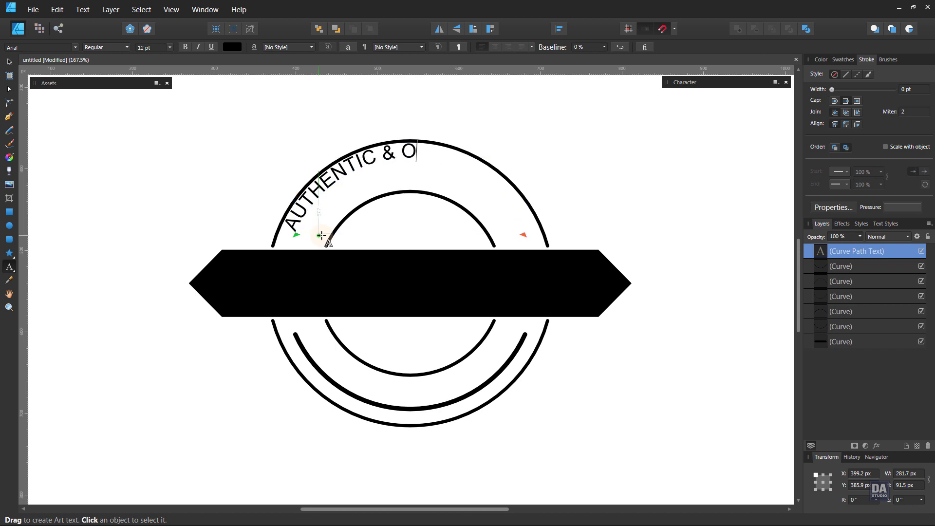
key(Escape)
click(9, 62)
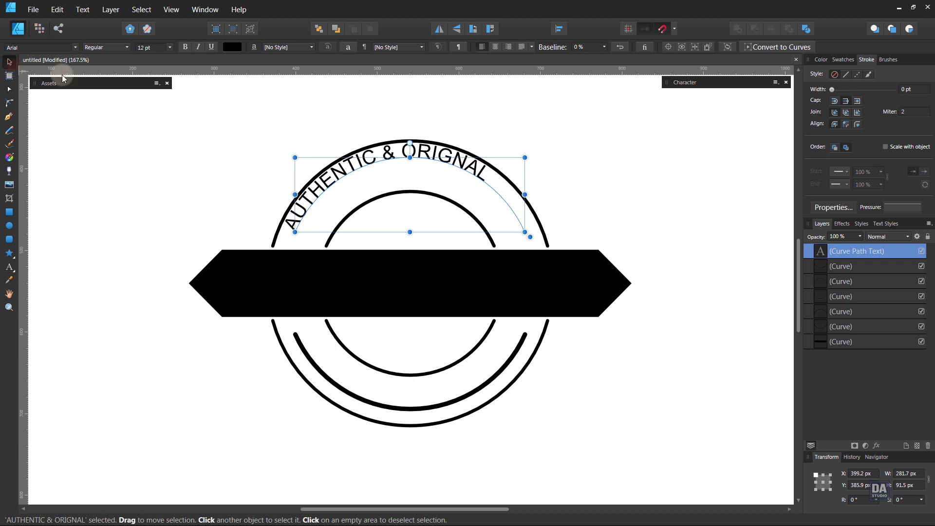
- Centre the text along the arc and set its baseline to 72%
click(494, 48)
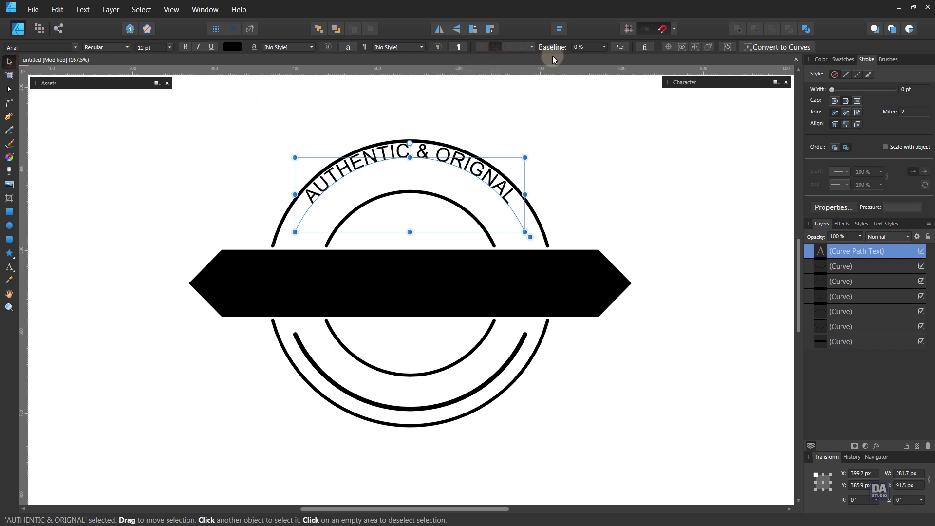
click(604, 47)
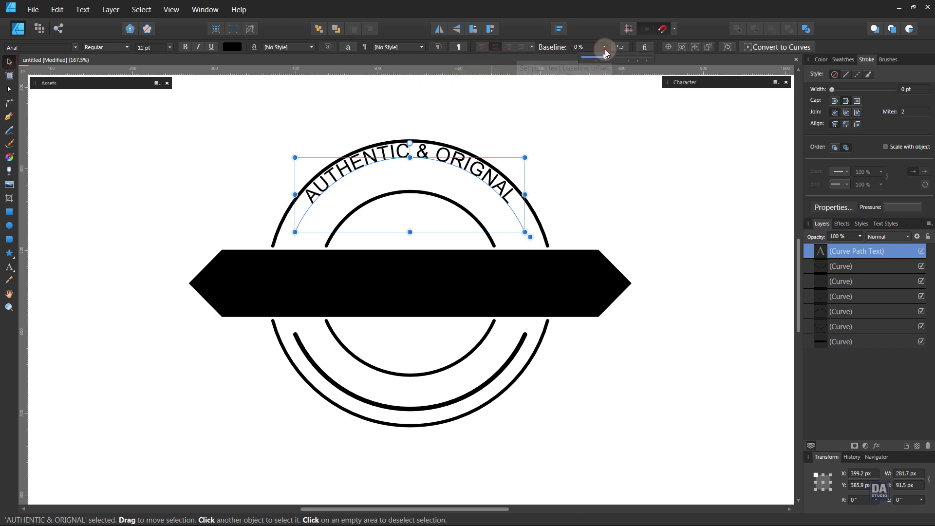
drag(606, 57, 640, 57)
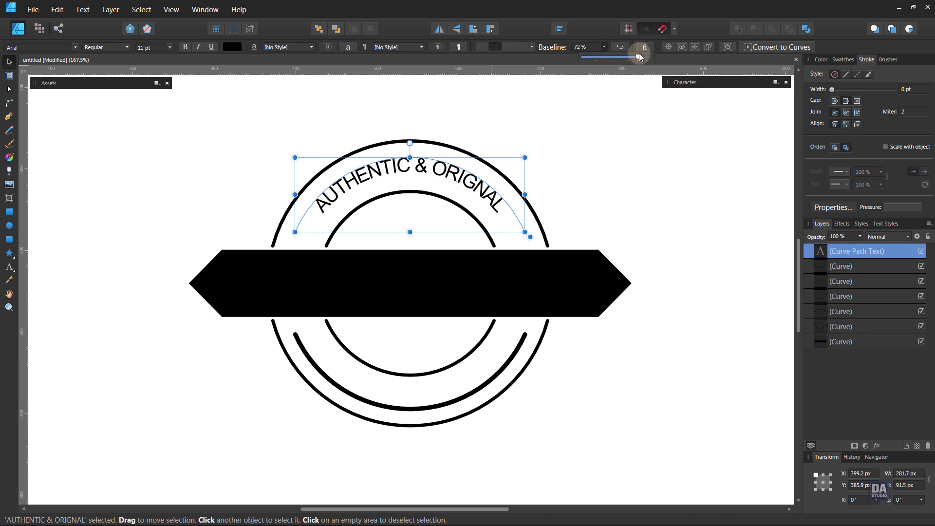
- Set the curved text's font to Agency FB Bold at 14 pt
click(36, 48)
text(agen)
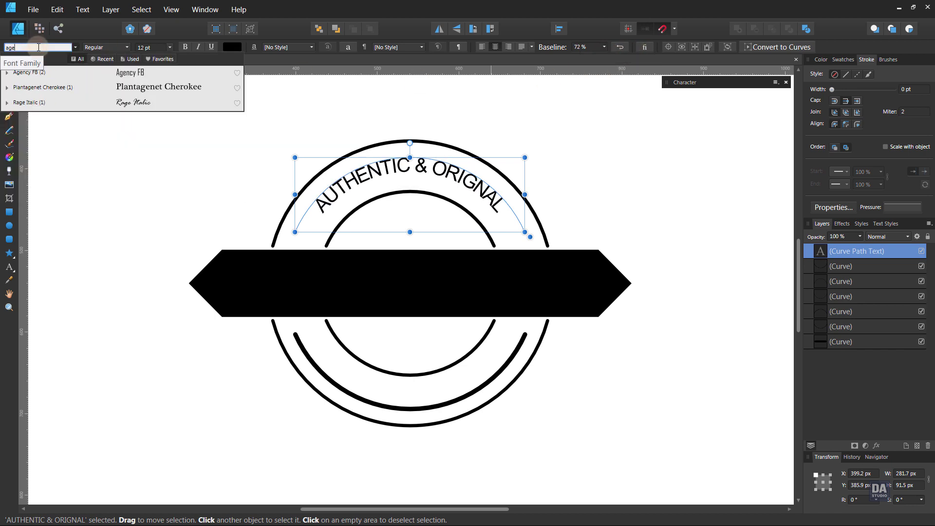
click(46, 73)
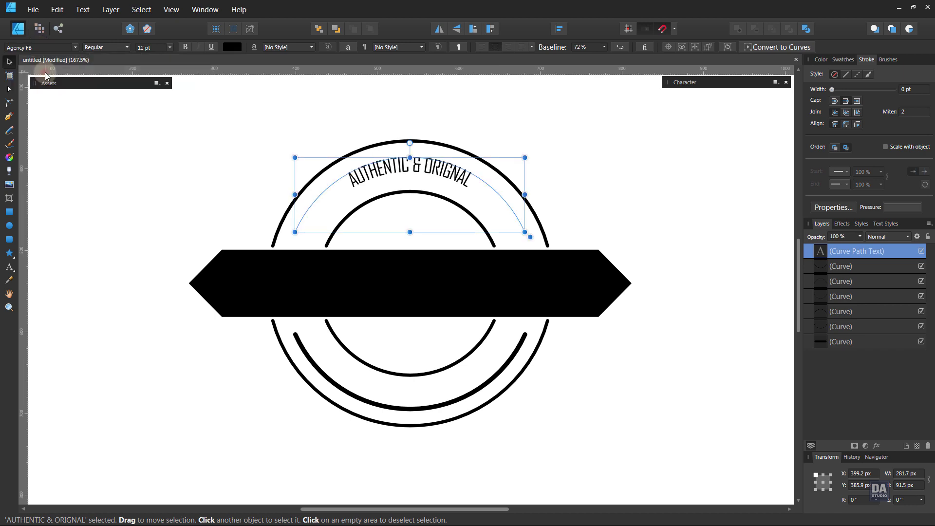
click(185, 47)
scroll(148, 48, up, 2)
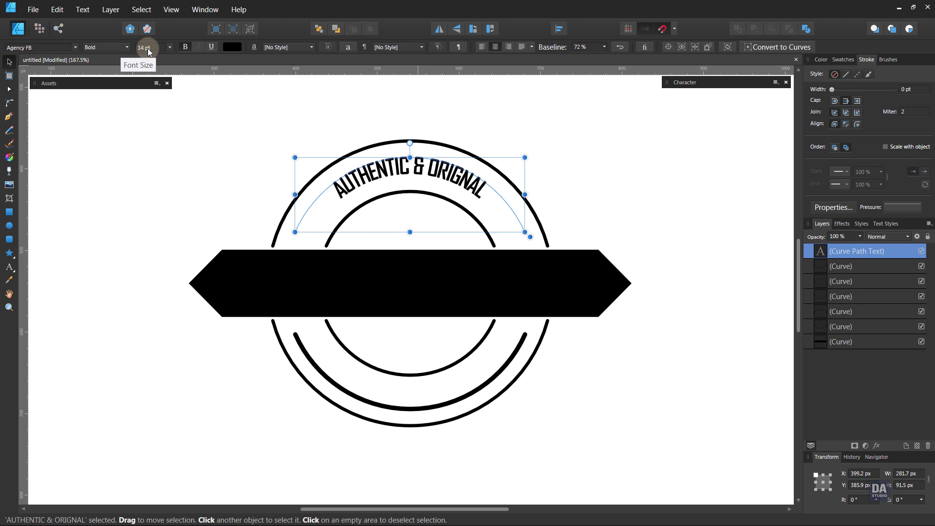
- Widen the letter spacing of the curved text "AUTHENTIC & ORIGNAL" to a tracking of 140‰
key(alt+Right)
key(alt+Right)
key(alt+Right)
key(alt+Right)
key(alt+Right)
key(alt+Right)
key(alt+Right)
key(alt+Right)
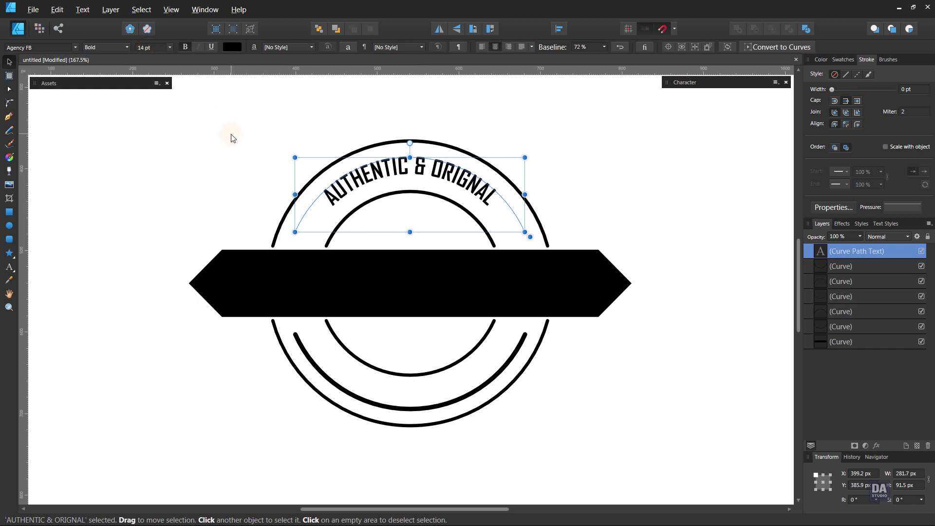
key(alt+Right)
key(alt+Right)
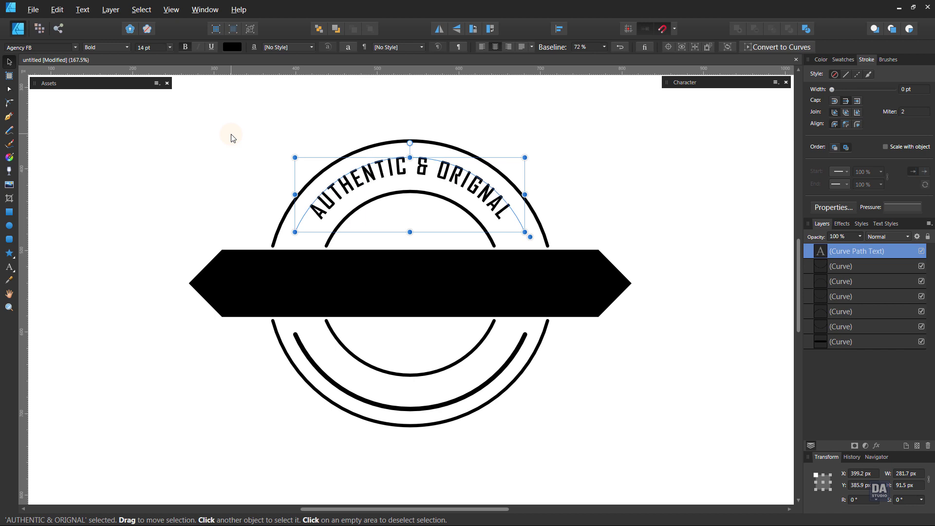
key(alt+Left)
key(alt+Left)
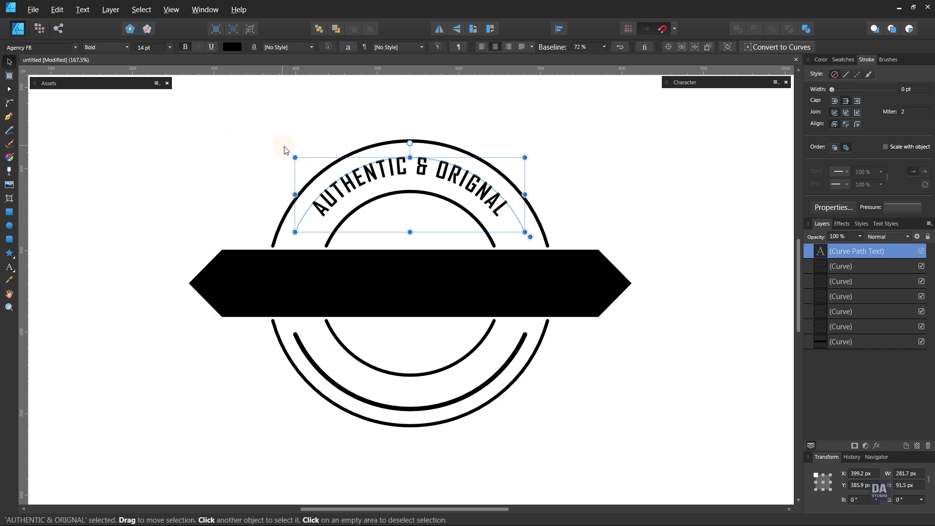
click(586, 220)
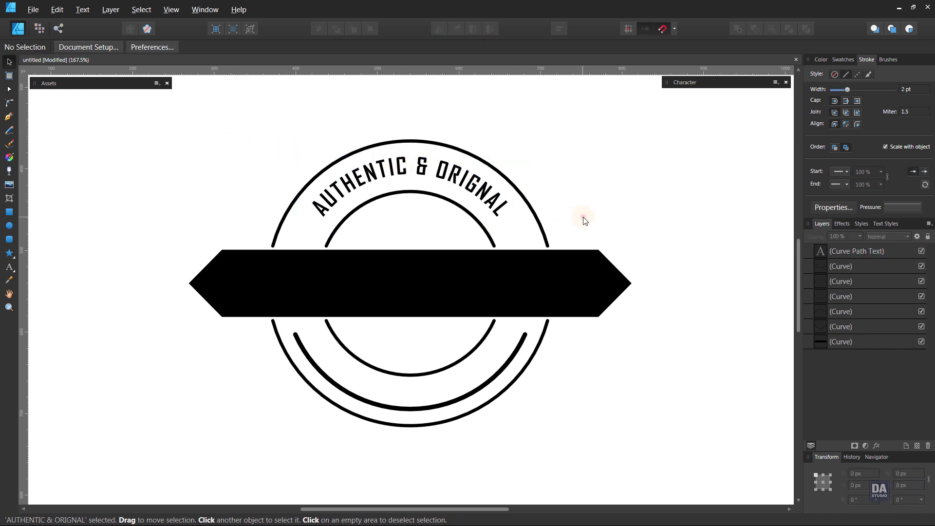
- Set the spelling language of the "AUTHENTIC & ORIGNAL" text to None
click(497, 219)
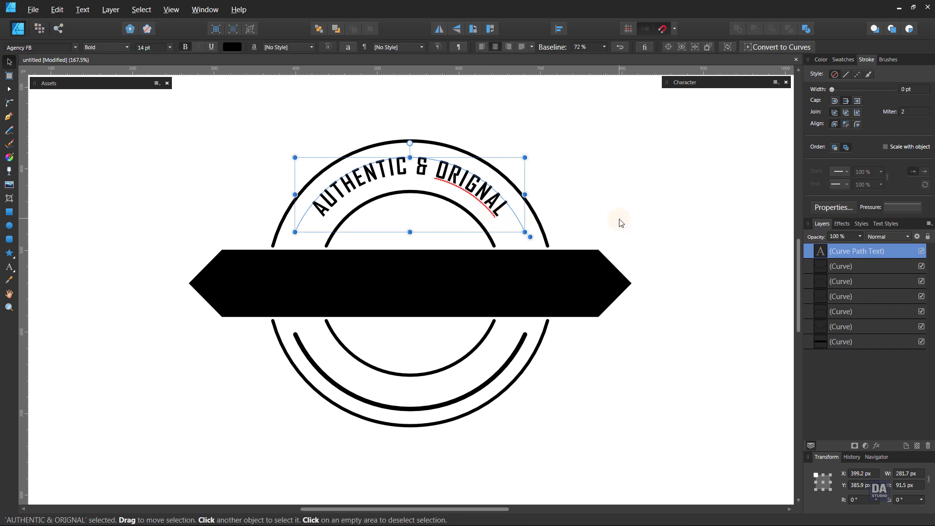
click(343, 51)
click(669, 291)
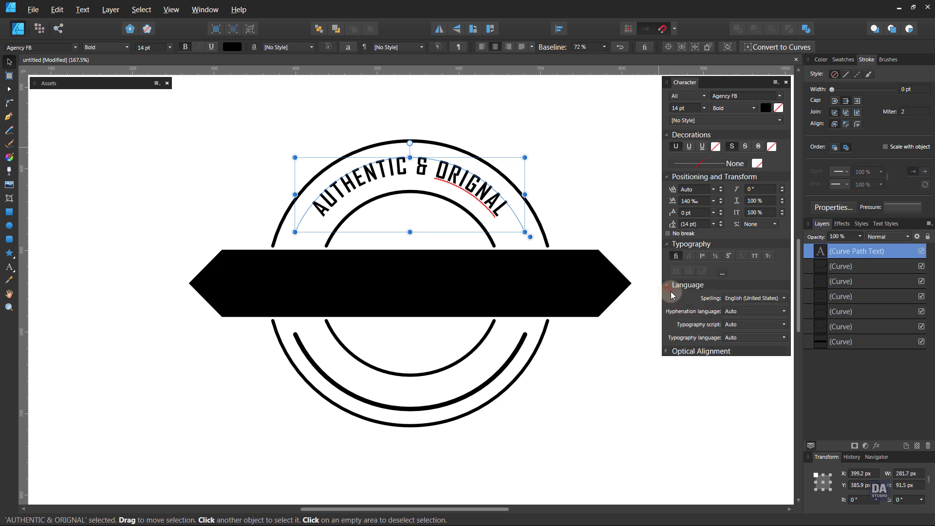
click(736, 299)
click(739, 321)
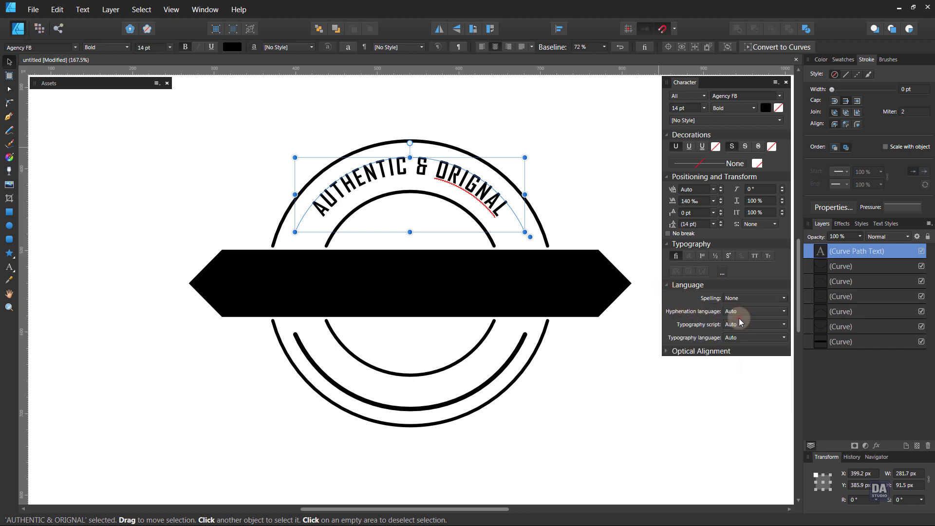
click(630, 311)
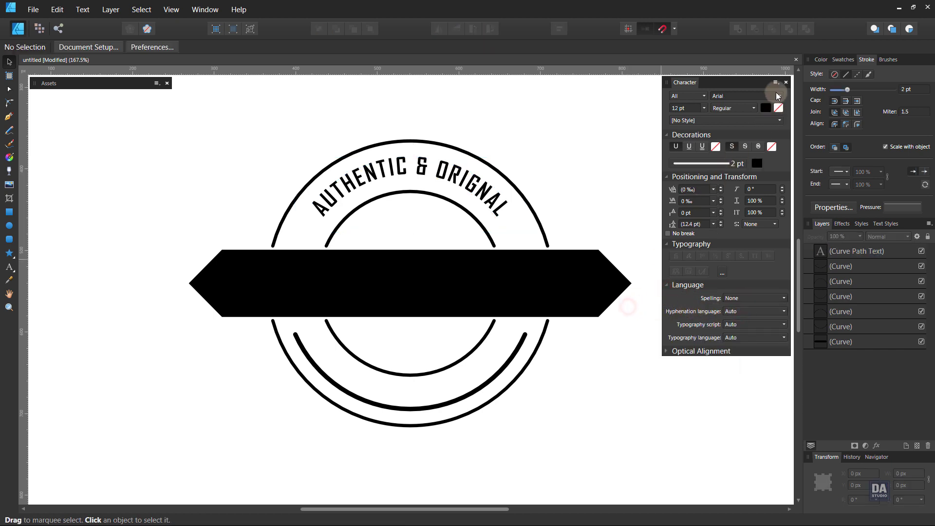
click(758, 84)
click(681, 174)
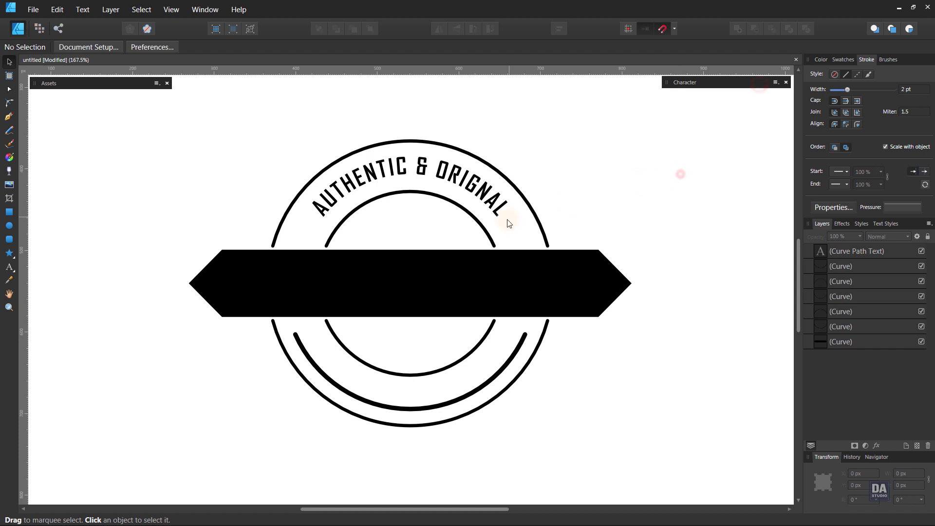
- Convert the lower duplicated arc to a text path and add the text "ESTABLISHED 1959" along it
click(477, 396)
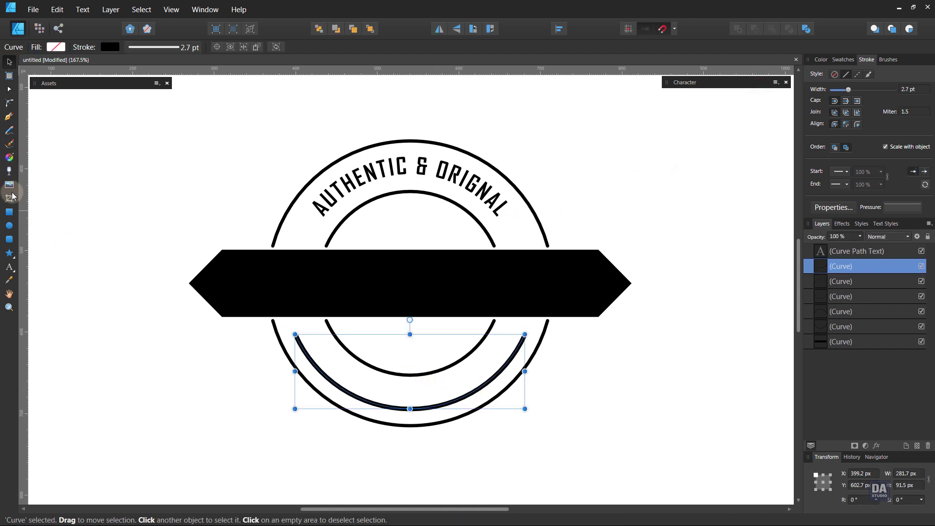
click(9, 266)
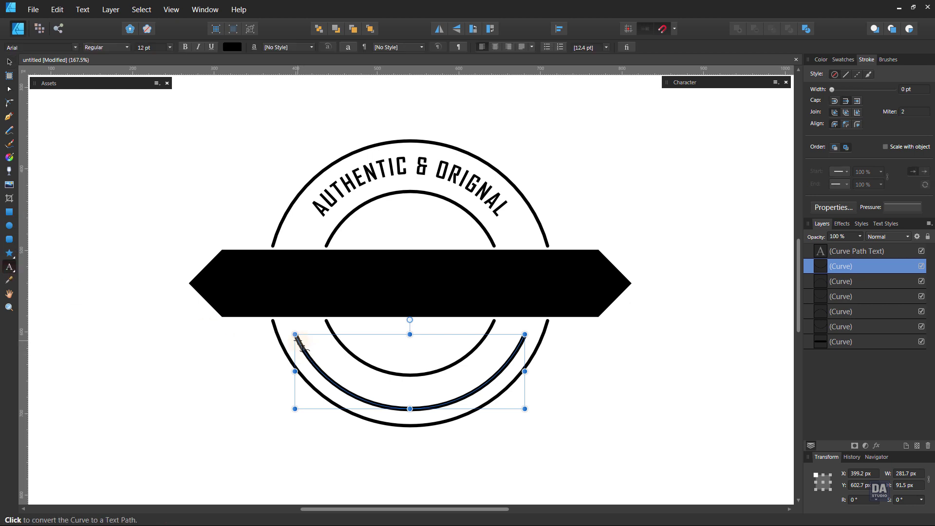
click(301, 345)
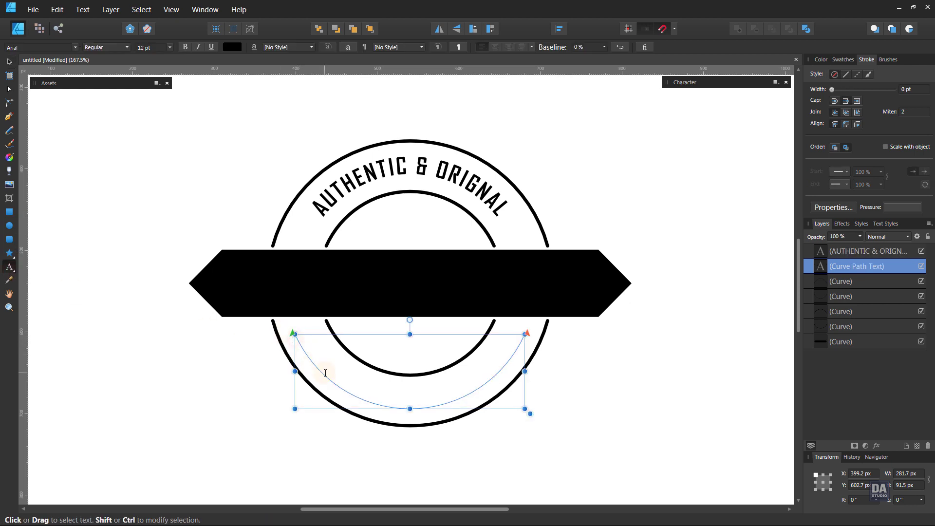
text(ESTABLISHED 1)
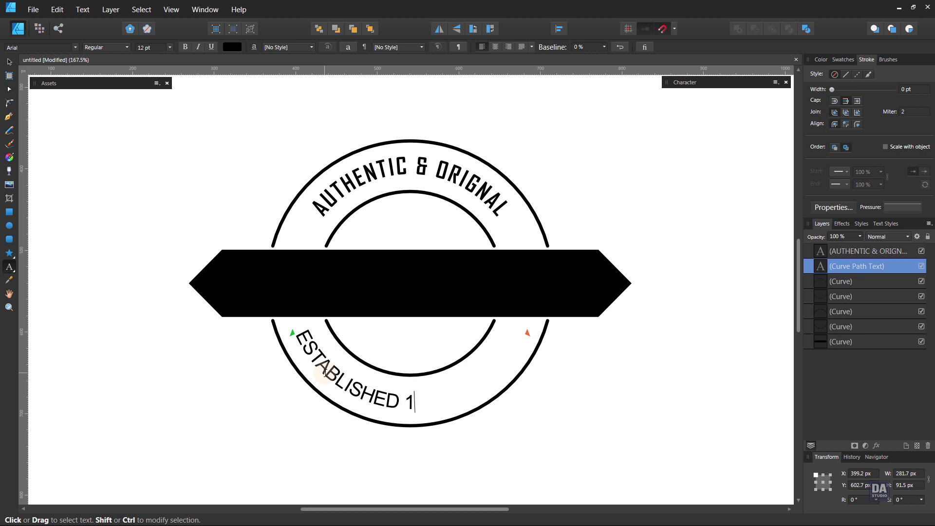
key(Escape)
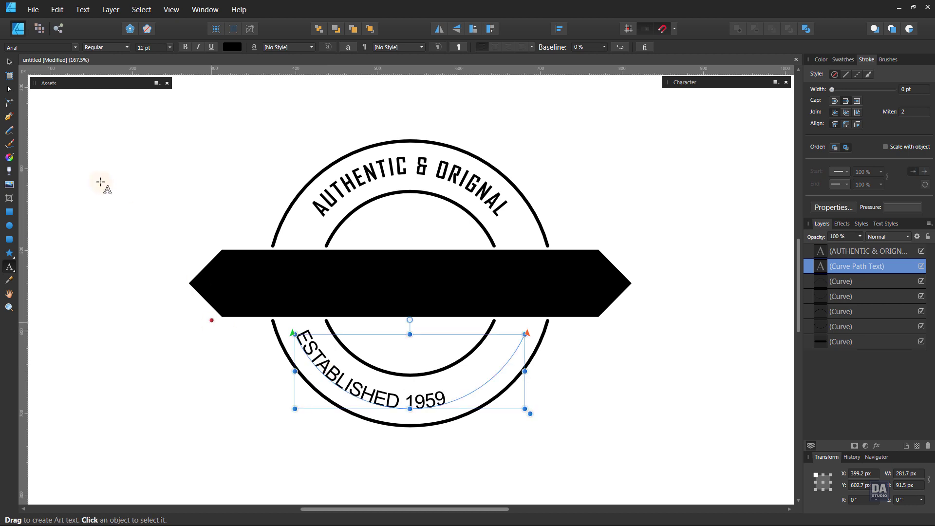
- Centre the "ESTABLISHED 1959" text along its arc and set its font to Agency FB Bold
click(9, 62)
click(493, 47)
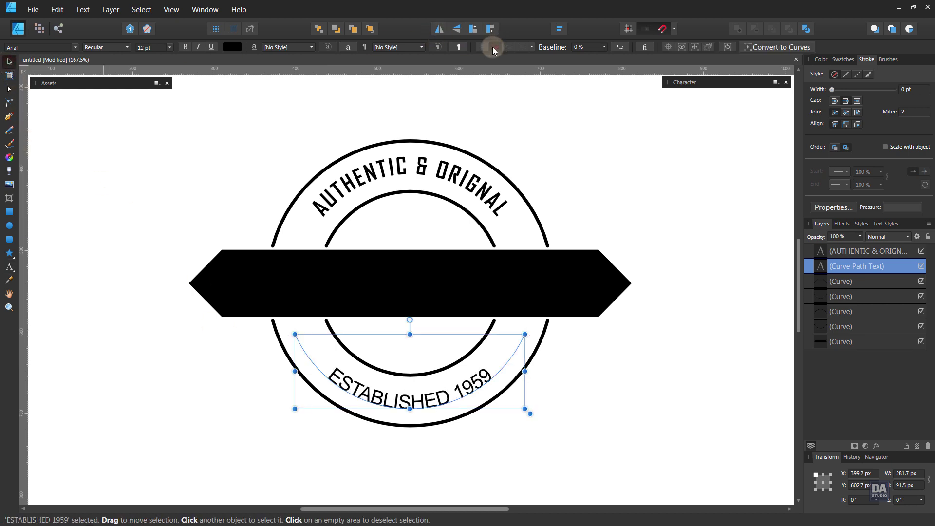
click(185, 46)
click(47, 49)
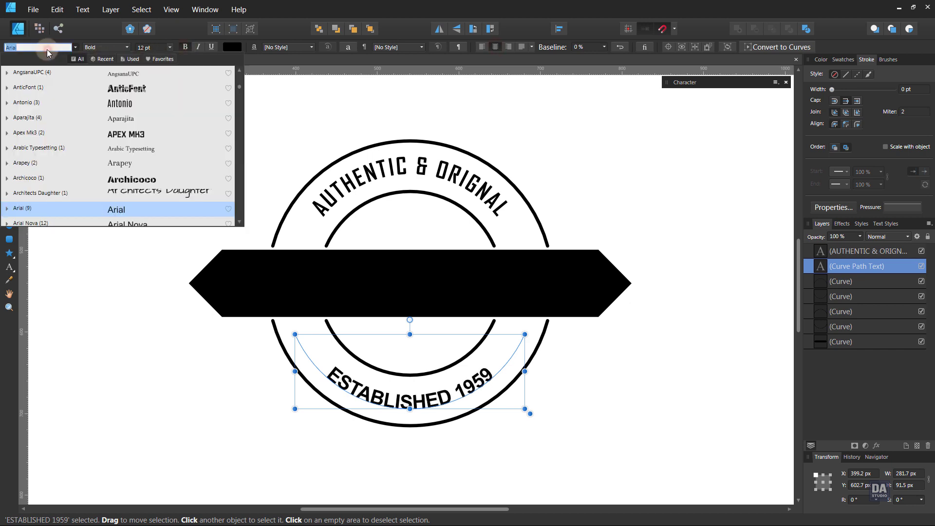
text(agen)
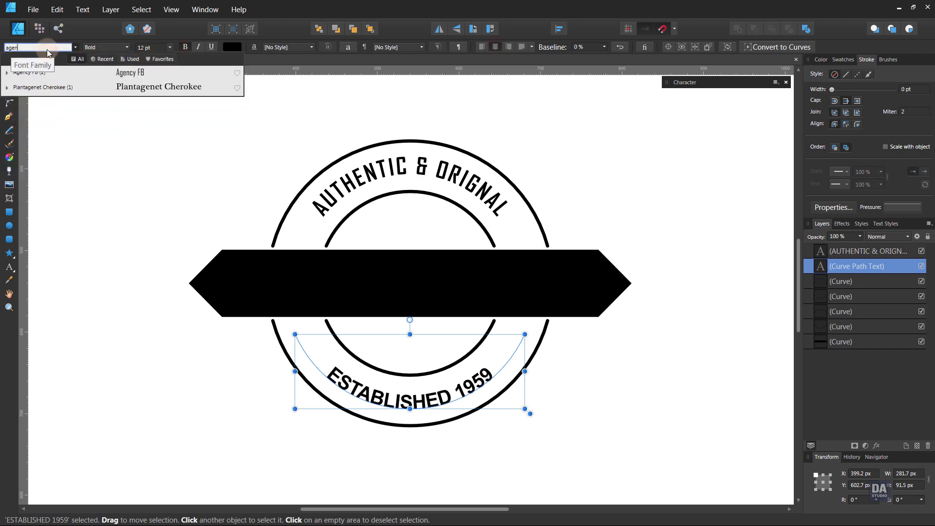
click(51, 70)
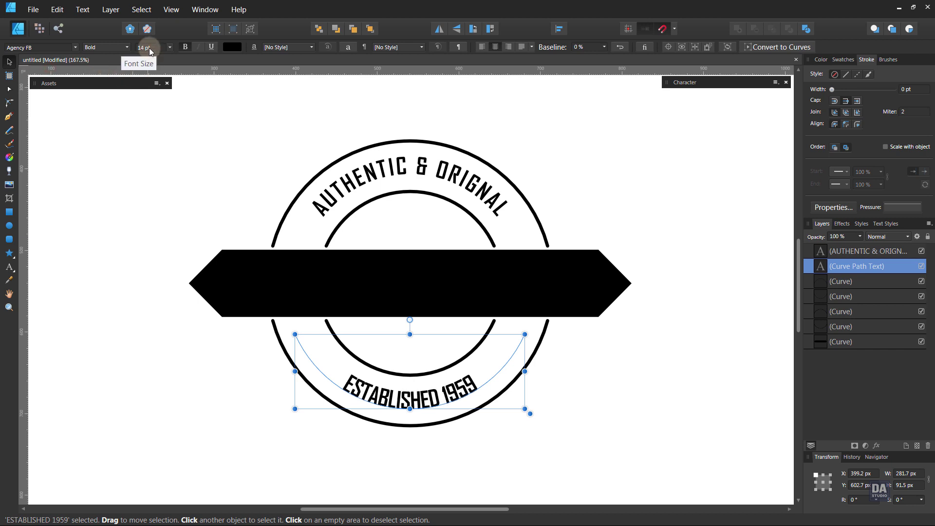
- Set the "ESTABLISHED 1959" text to 13 pt and widen its tracking to 80‰
key(alt+Right)
key(alt+Right)
key(alt+Right)
key(alt+Right)
key(alt+Right)
key(alt+Right)
key(alt+Right)
key(alt+Right)
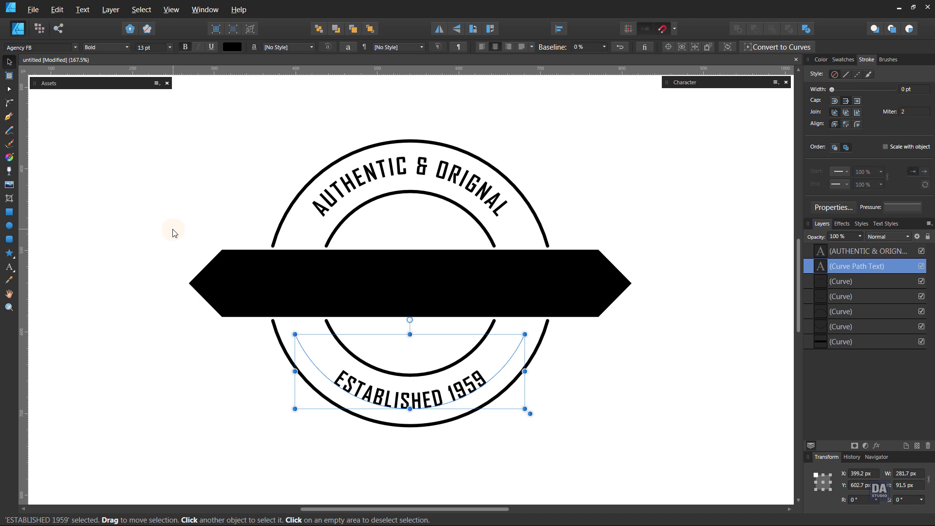
key(alt+Left)
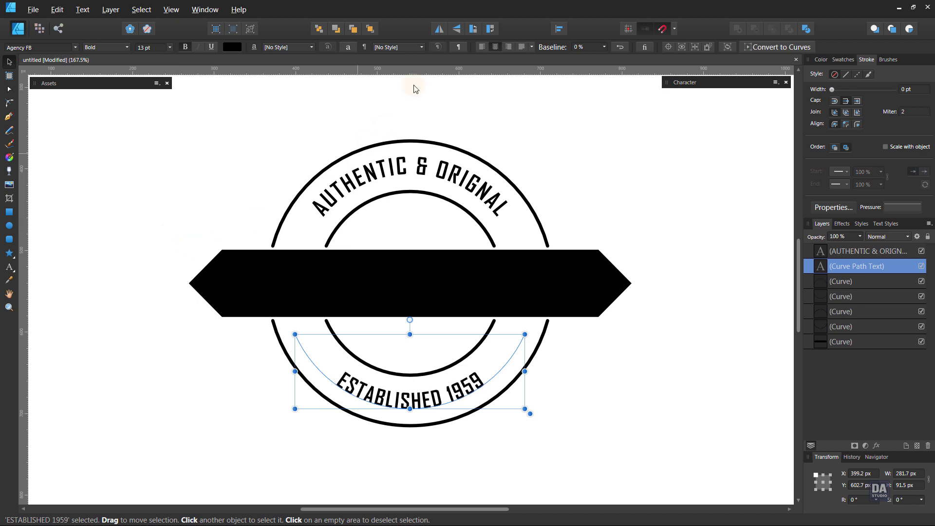
- Set the baseline offset of the "ESTABLISHED 1959" path text to 26%
click(684, 83)
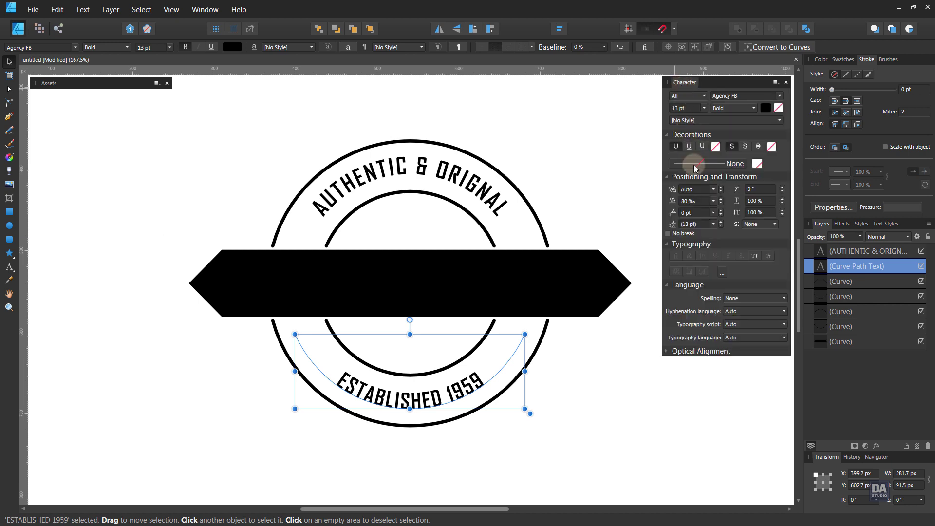
click(604, 48)
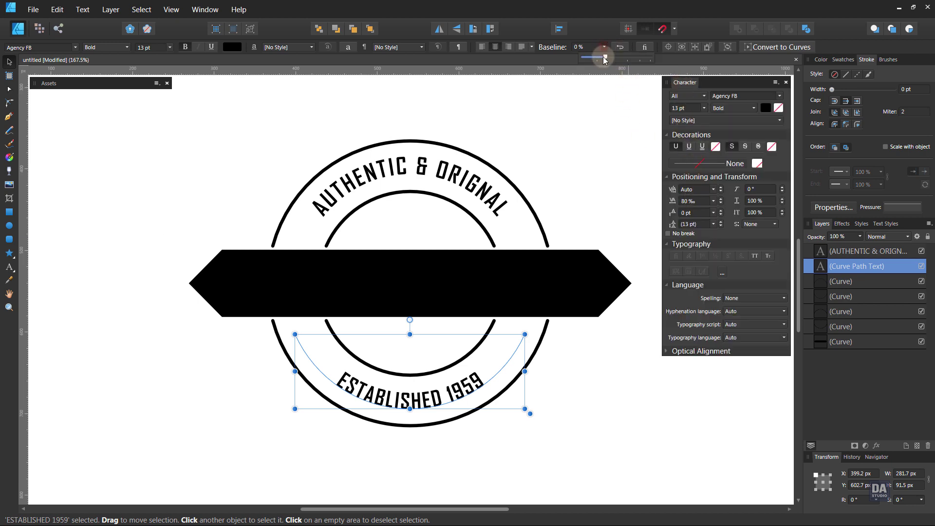
drag(604, 57, 614, 59)
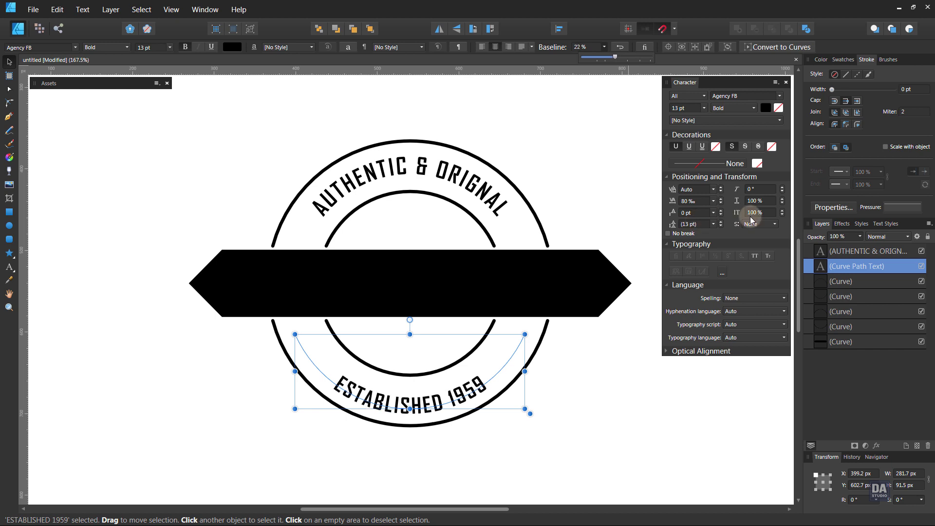
- Set the lower curved text's leading override to 14 pt, tracking to 69‰, horizontal scale to 96% and vertical scale to 97%
click(702, 223)
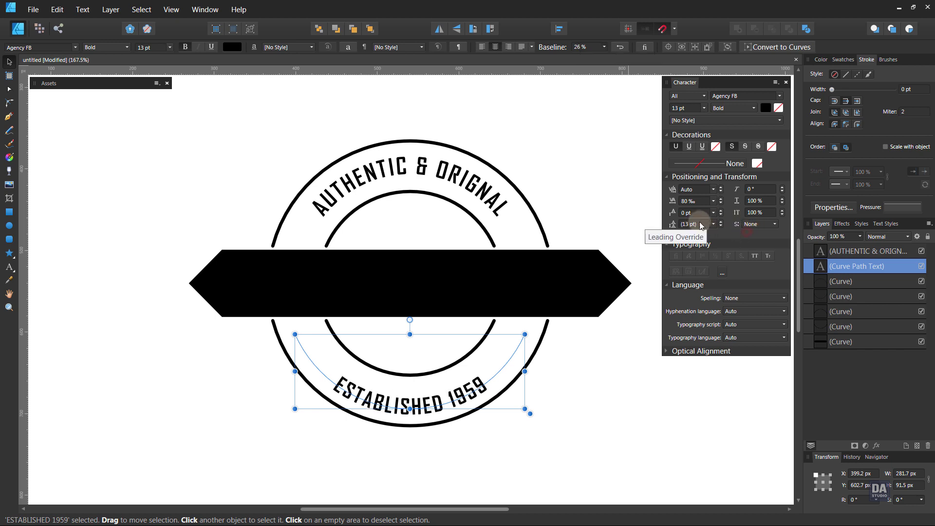
drag(703, 225, 702, 201)
click(761, 203)
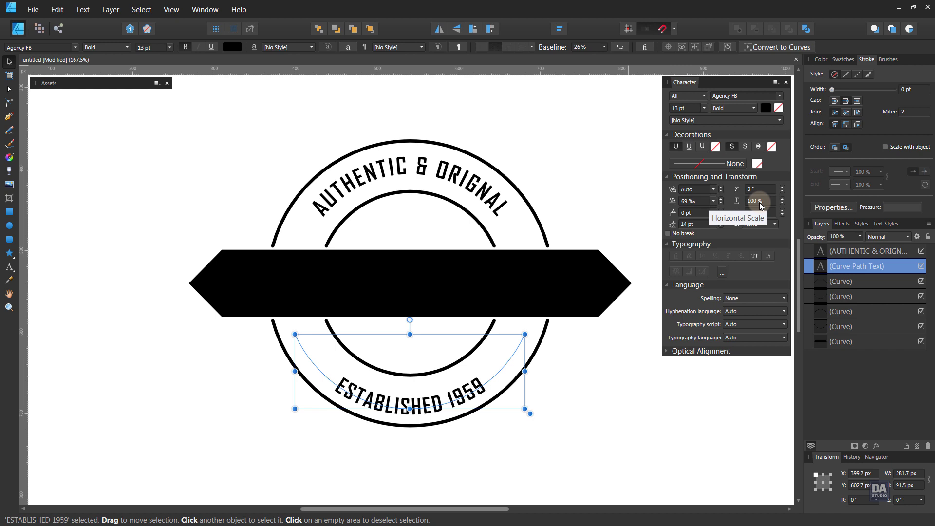
drag(761, 205, 761, 214)
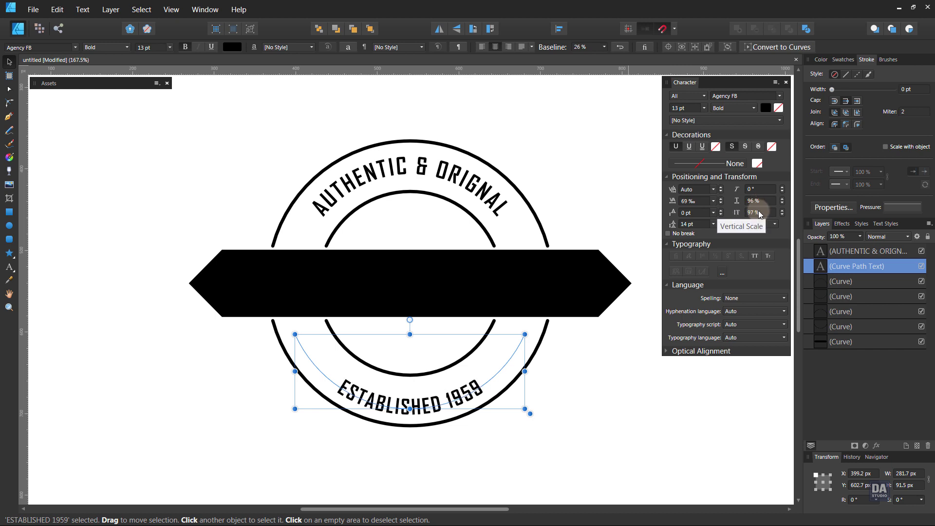
click(740, 87)
click(679, 220)
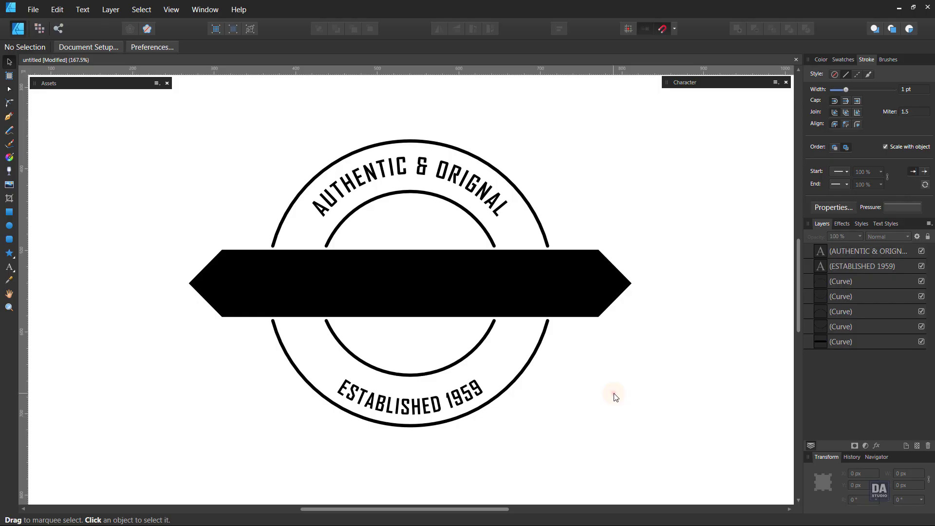
- Draw a five-pointed star about 39 × 39 px, centred between the upper inner arc and the banner
drag(375, 262, 507, 296)
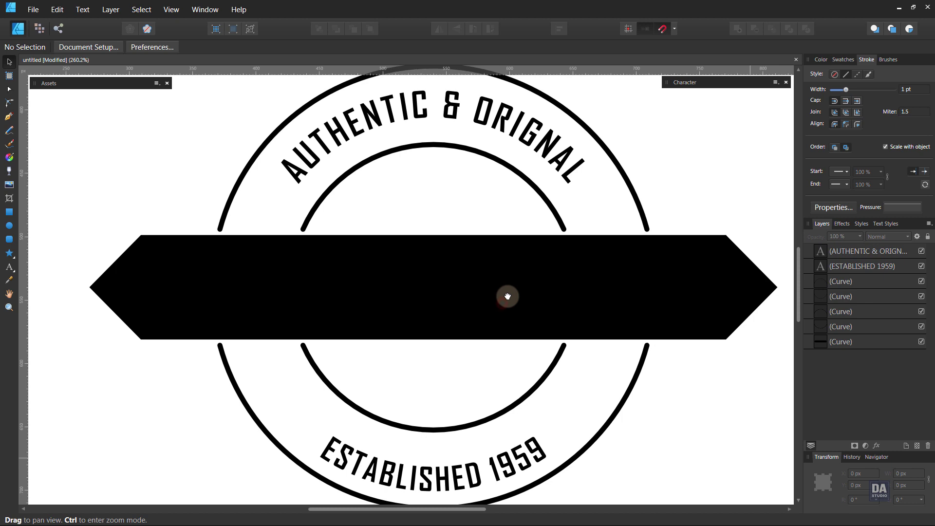
click(8, 255)
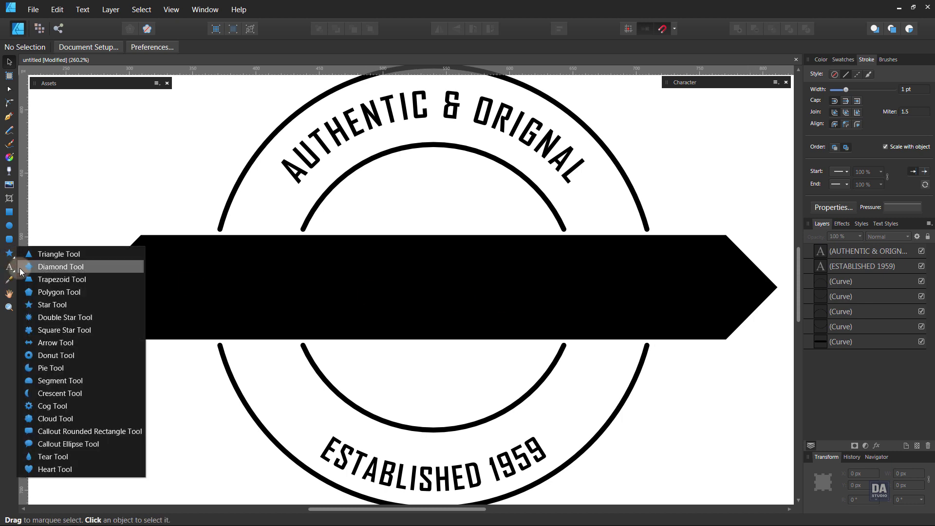
click(43, 308)
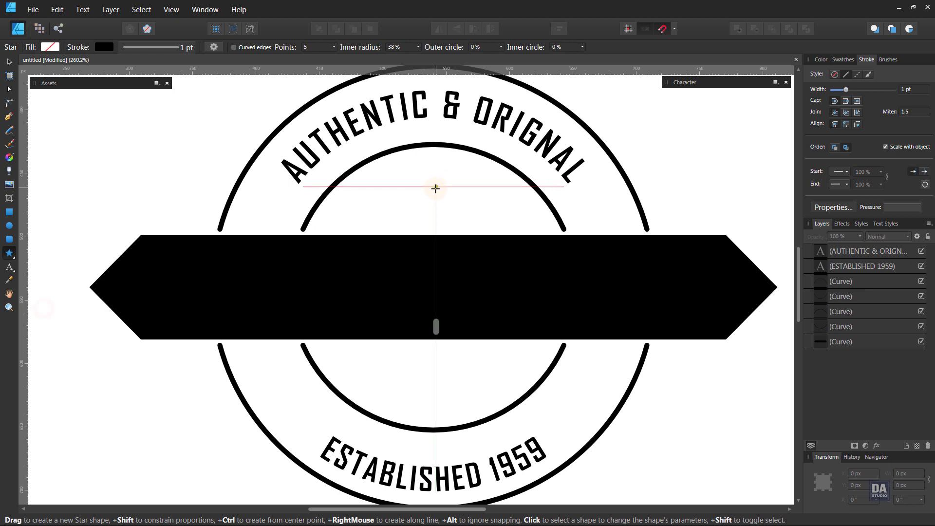
drag(435, 188, 458, 203)
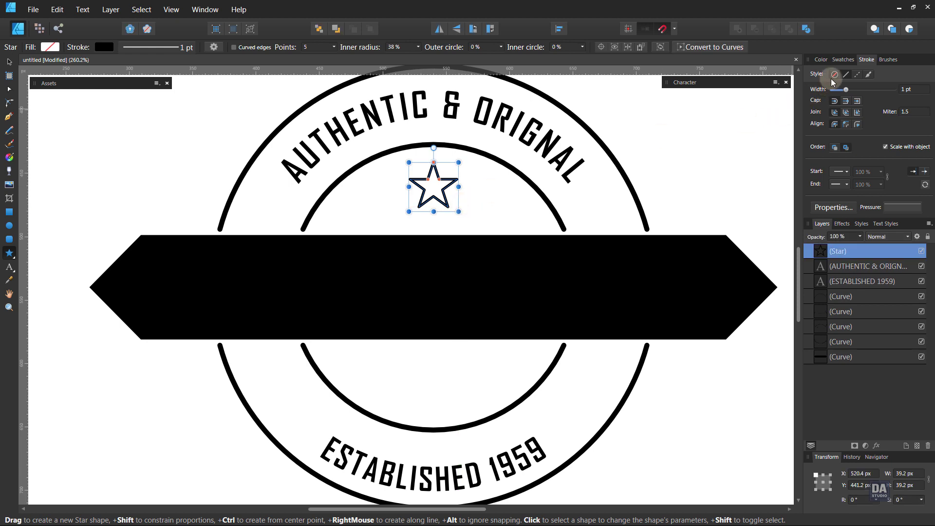
- Swap the star's fill and stroke so it has a solid black fill and no outline
click(843, 59)
click(826, 76)
key(v)
click(490, 214)
- Duplicate the star to the lower left of the original and shrink the copy around its centre to about 33 × 33 px
drag(473, 207, 447, 198)
mouse_move(462, 190)
mouse_down()
mouse_move(457, 201)
mouse_move(350, 230)
mouse_move(341, 245)
mouse_up()
scroll(441, 205, up, 4)
click(435, 220)
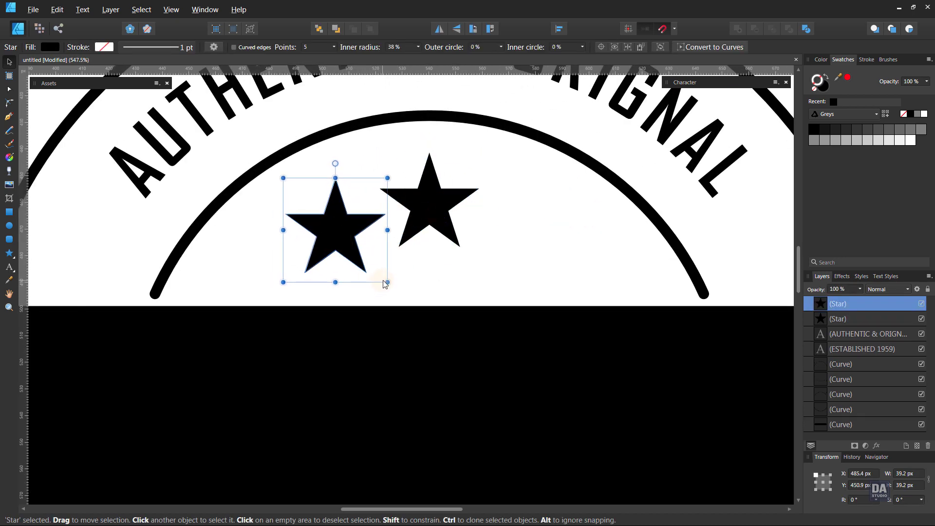
drag(386, 284, 378, 271)
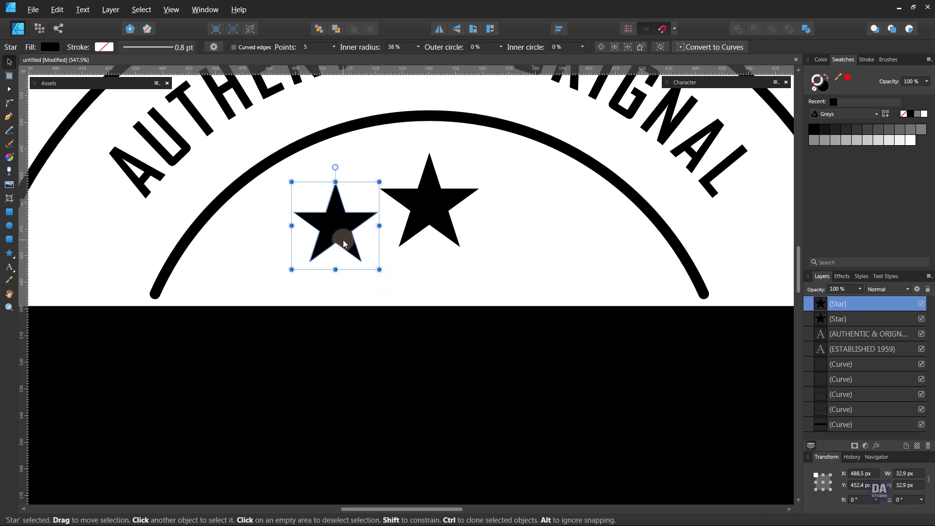
- Duplicate the small star to the right of the large star and centre the small pair around it
mouse_move(343, 244)
mouse_down()
mouse_move(547, 257)
mouse_move(530, 258)
mouse_move(535, 248)
mouse_move(526, 247)
mouse_up()
shift+click(329, 252)
click(414, 272)
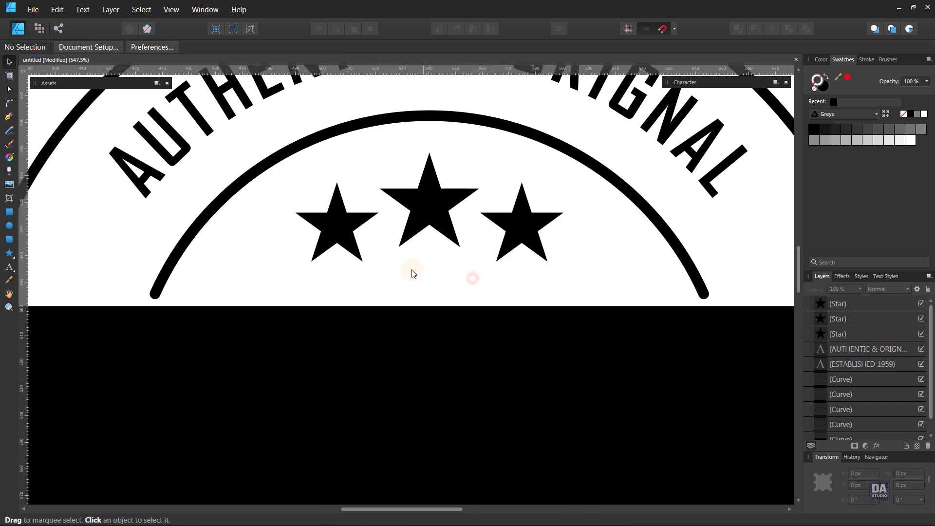
scroll(413, 272, down, 5)
key(space)
drag(412, 287, 409, 234)
mouse_move(427, 332)
mouse_down()
mouse_move(430, 317)
mouse_move(424, 341)
mouse_up()
drag(397, 225, 607, 252)
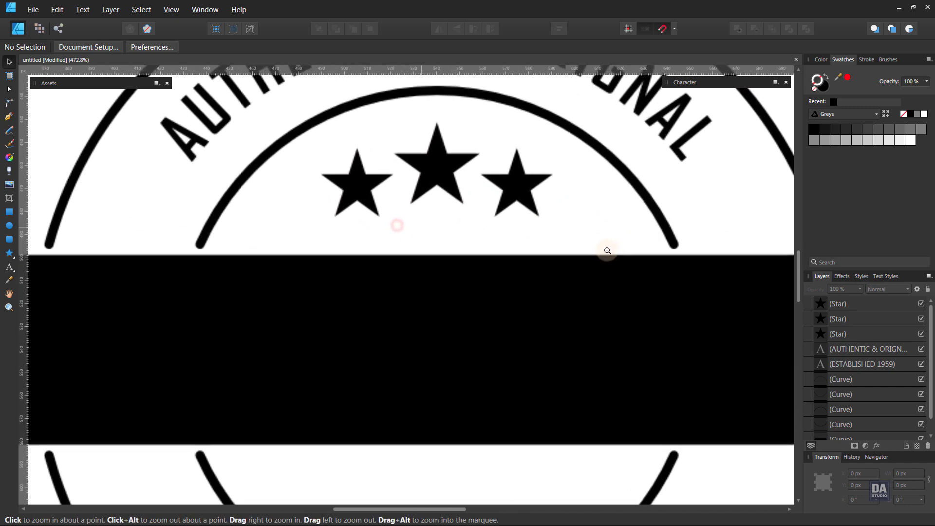
- Move the two small upper stars further out from the large star and centre the pair around it
drag(498, 207, 486, 243)
drag(405, 241, 460, 247)
key(v)
drag(329, 230, 304, 236)
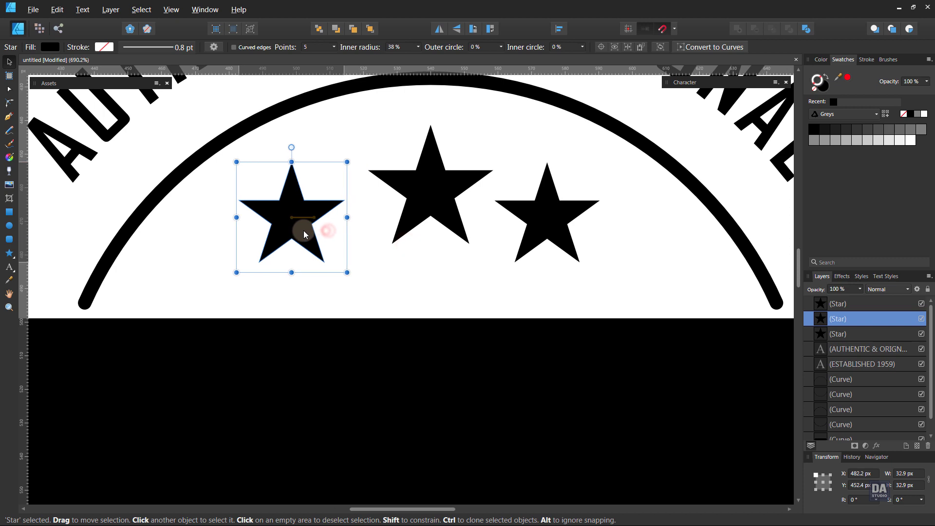
drag(549, 236, 585, 237)
shift+click(269, 235)
drag(291, 239, 299, 238)
click(407, 265)
- Move the large upper star up slightly, closer to the upper inner arc
scroll(407, 267, down, 5)
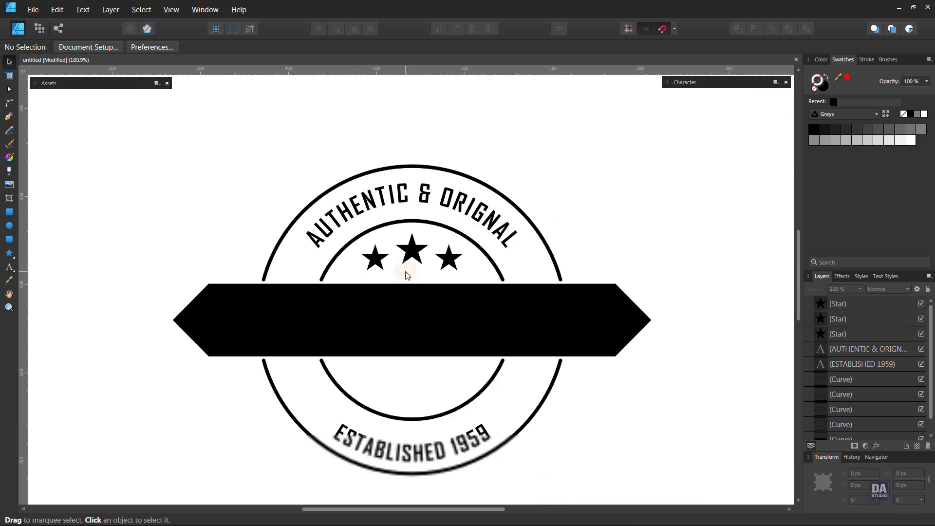
scroll(407, 275, down, 2)
drag(421, 337, 427, 323)
scroll(412, 245, up, 3)
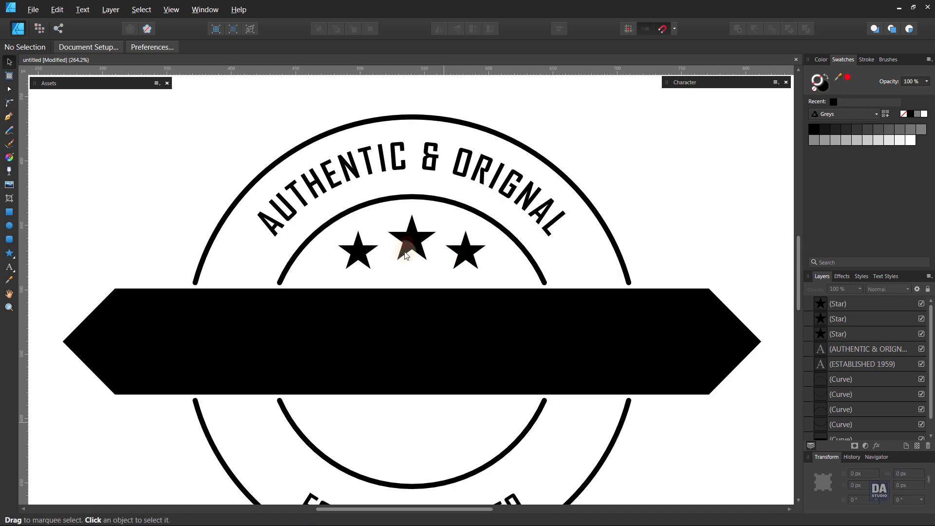
click(414, 246)
drag(414, 246, 414, 229)
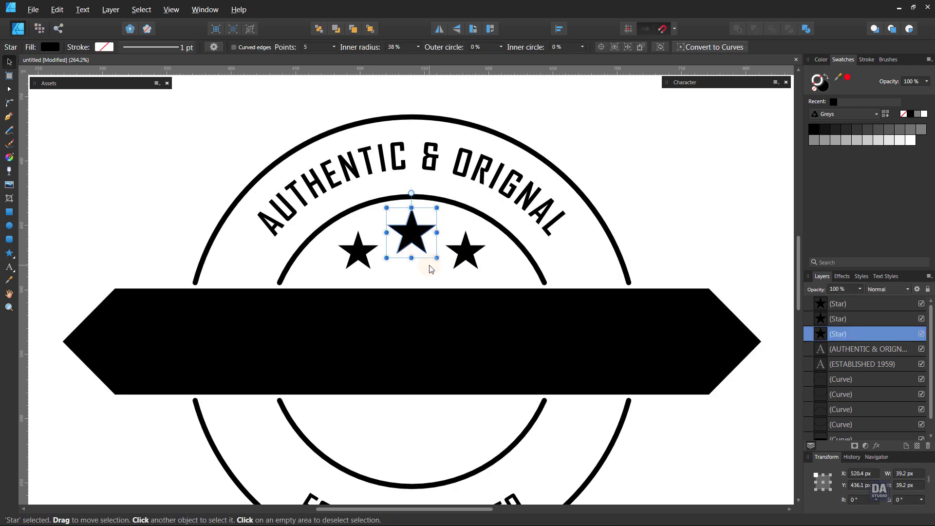
click(430, 267)
- Draw a black star inside the lower inner arc and add a smaller copy about 16.5 px tall on each side
key(z)
drag(441, 292, 247, 267)
drag(445, 367, 682, 351)
drag(389, 349, 403, 351)
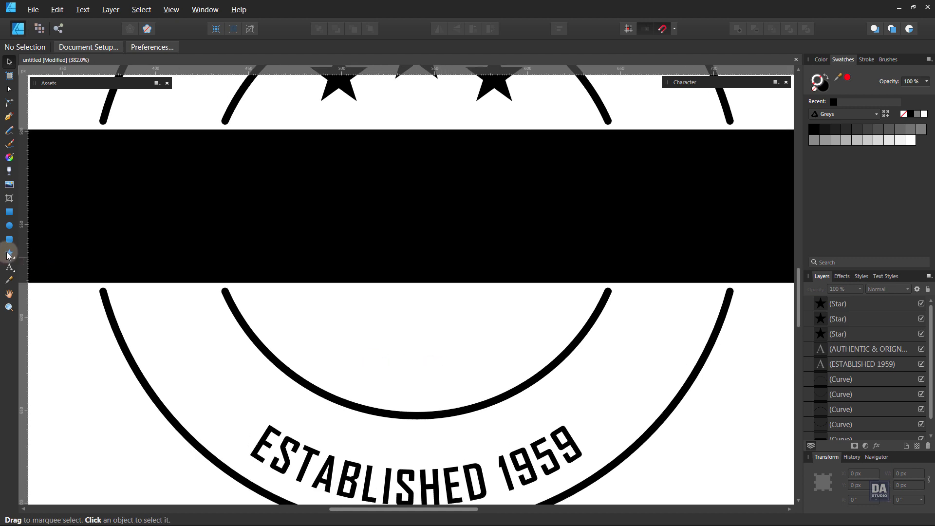
click(10, 254)
mouse_move(416, 364)
mouse_down()
mouse_move(445, 388)
mouse_move(421, 379)
mouse_move(498, 339)
mouse_move(492, 355)
mouse_move(506, 366)
mouse_move(492, 351)
mouse_move(342, 350)
mouse_up()
key(v)
- Shift the two small lower stars down slightly and centre the pair around the middle lower star
shift+click(489, 348)
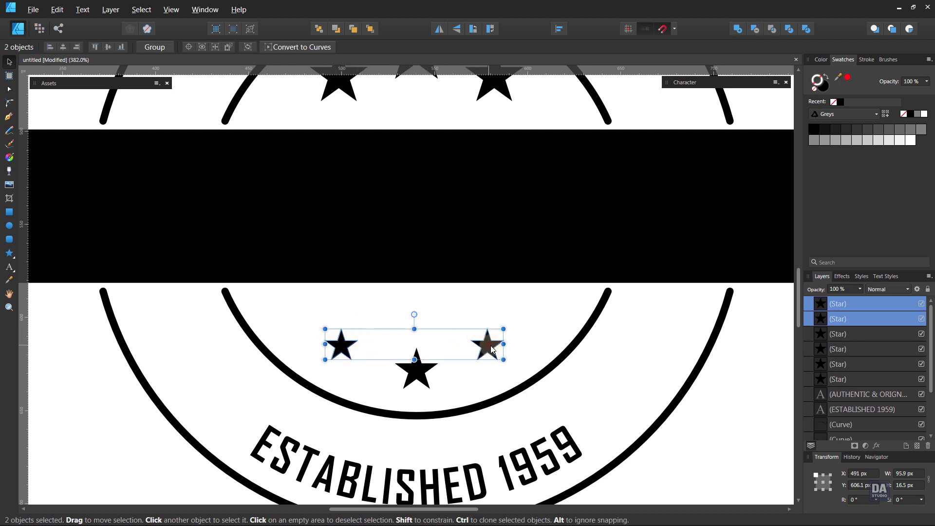
drag(493, 347, 495, 349)
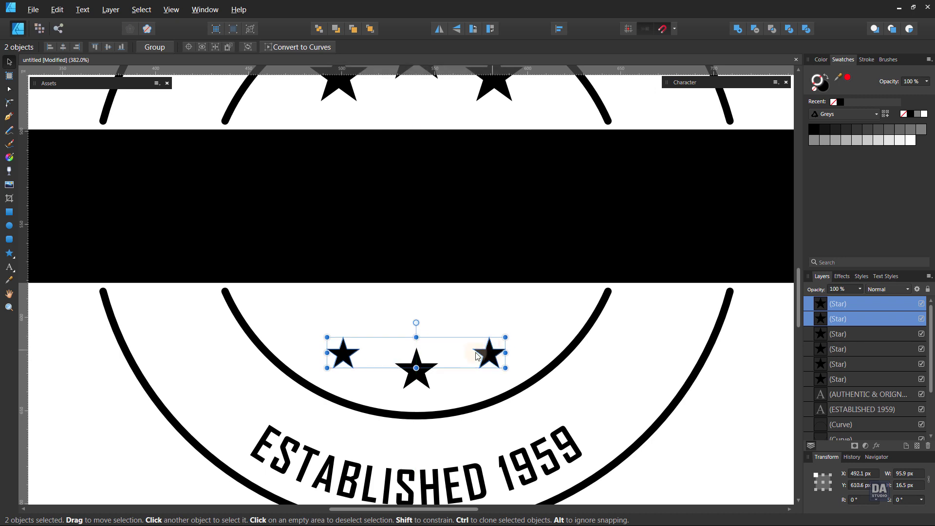
key(ctrl+d)
- Add the art text "RETRO BRAND" on the empty page area below the badge
scroll(417, 367, down, 5)
key(space)
drag(516, 373, 506, 354)
scroll(511, 346, down, 1)
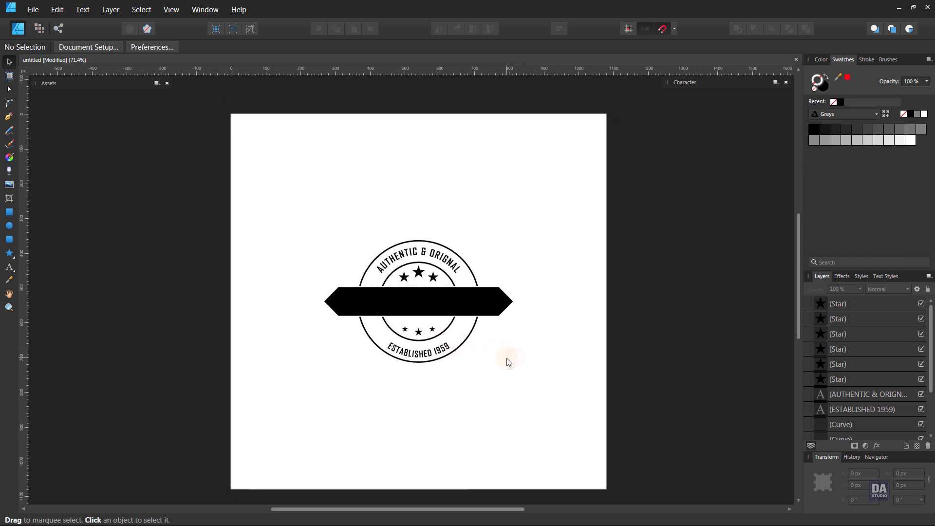
click(10, 267)
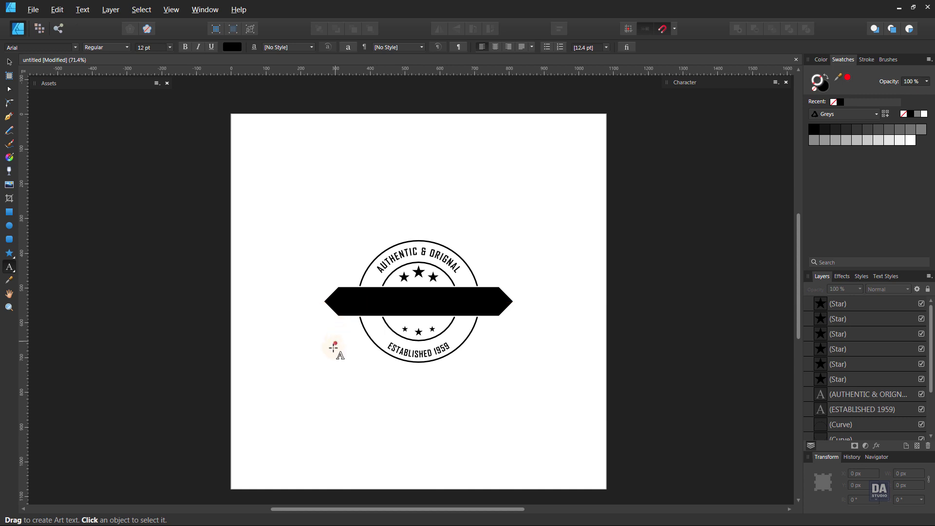
click(342, 387)
text(RETRO BRAND)
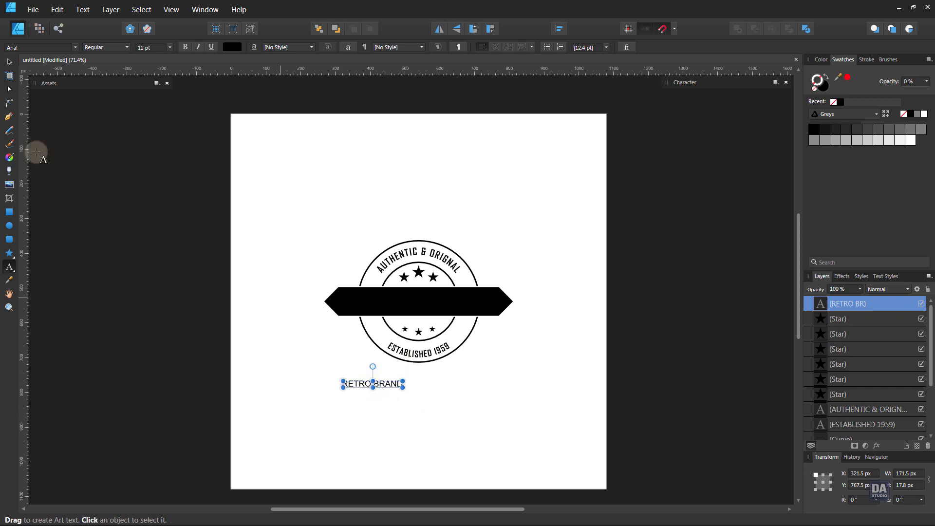
- Place the RETRO BRAND text on the black banner, enlarge it to about 414 px wide and fill it white
click(8, 62)
drag(399, 391, 465, 309)
click(846, 102)
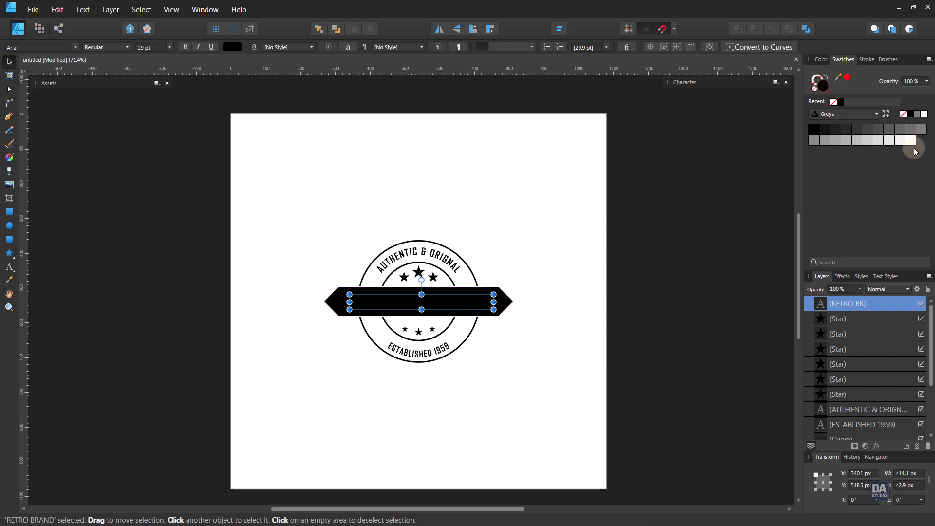
click(924, 114)
click(514, 367)
- Change the font of the RETRO BRAND text to Montserrat
drag(410, 283, 541, 313)
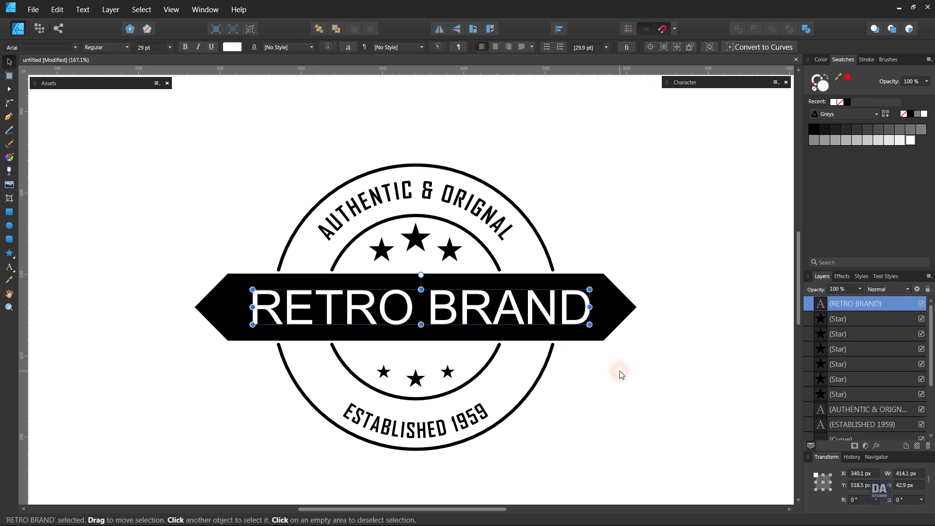
click(58, 49)
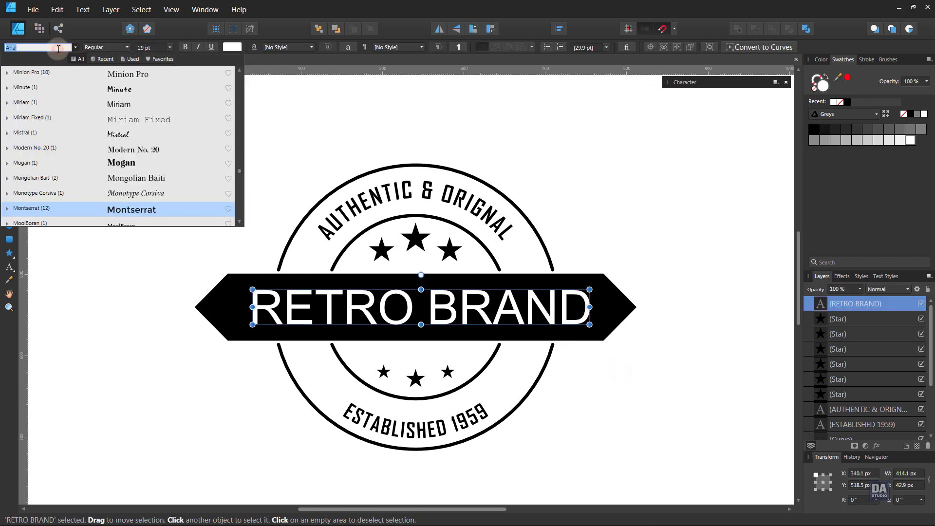
text(mon)
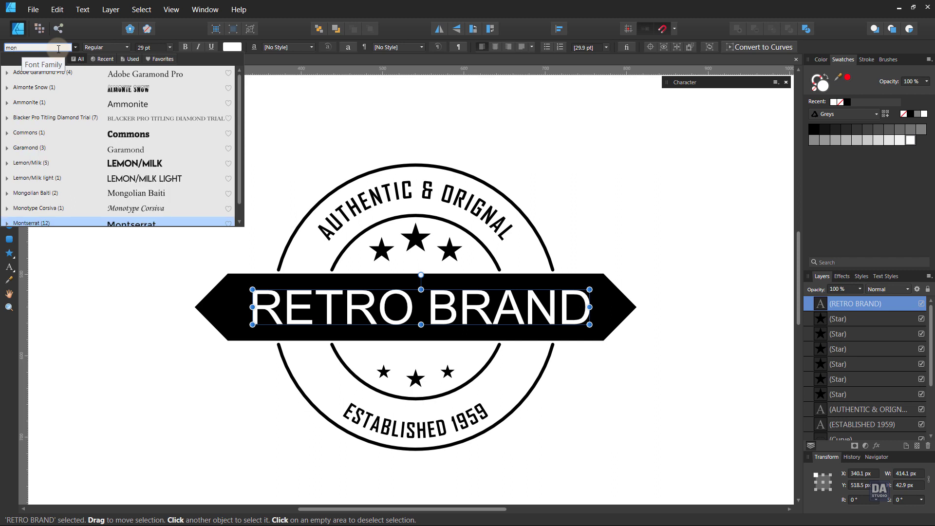
text(s)
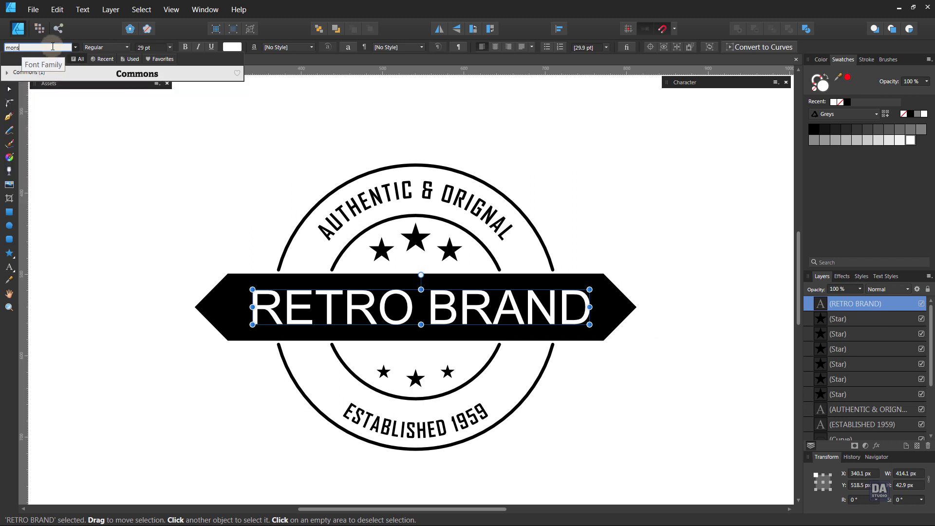
key(BackSpace)
text(tserrat)
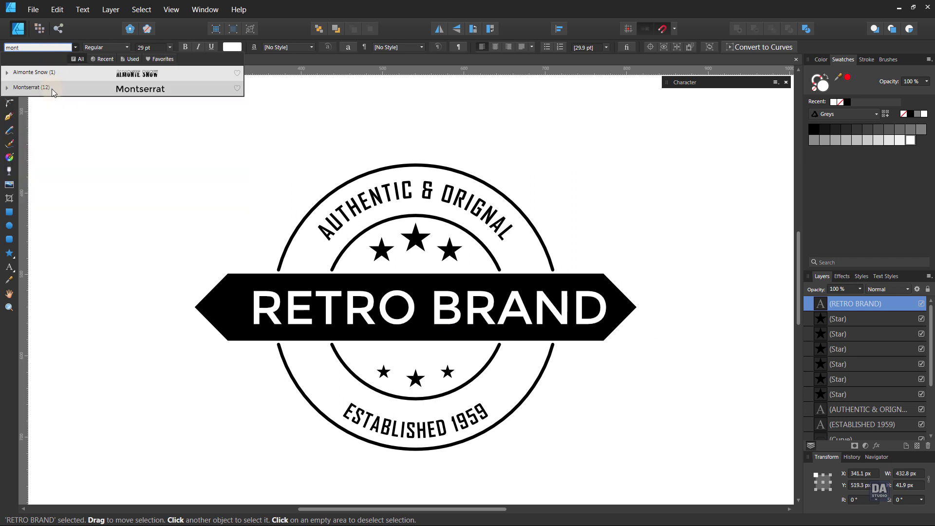
click(53, 87)
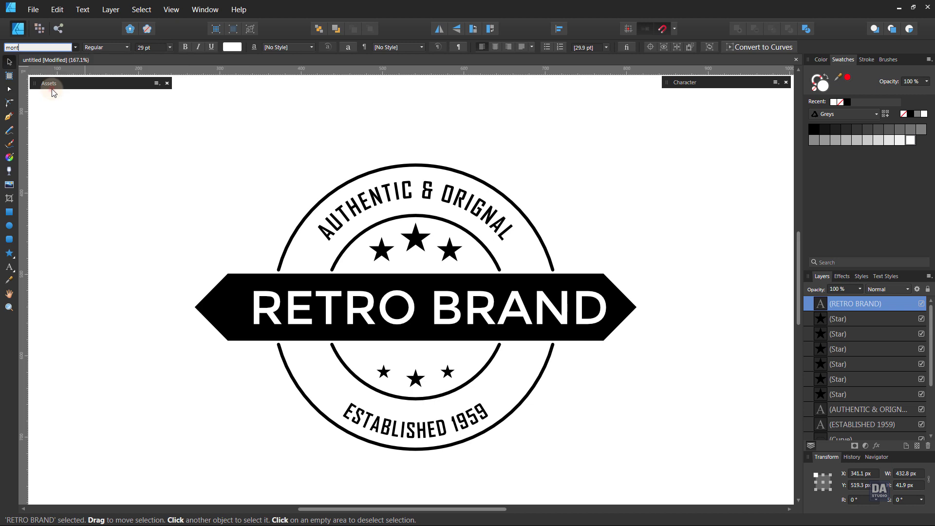
- Centre the RETRO BRAND text horizontally with the alignment options
click(554, 31)
click(578, 61)
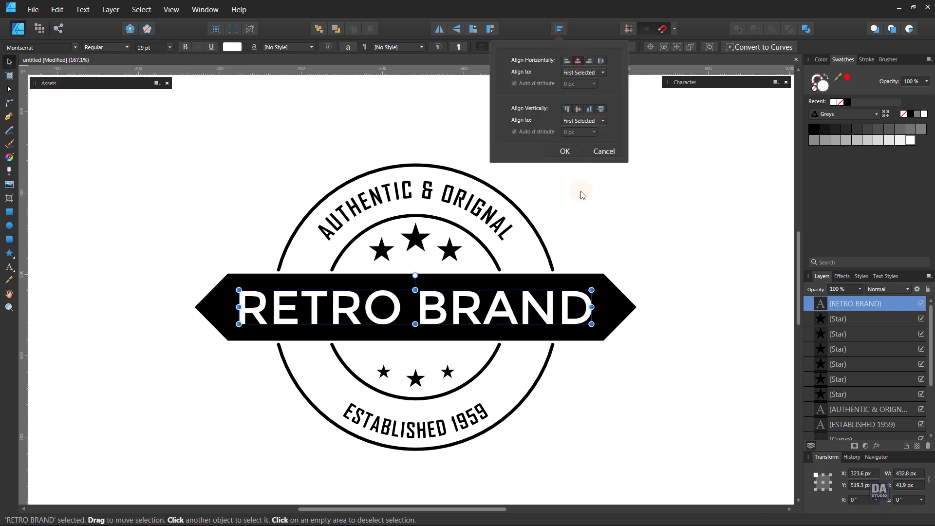
click(565, 152)
click(633, 238)
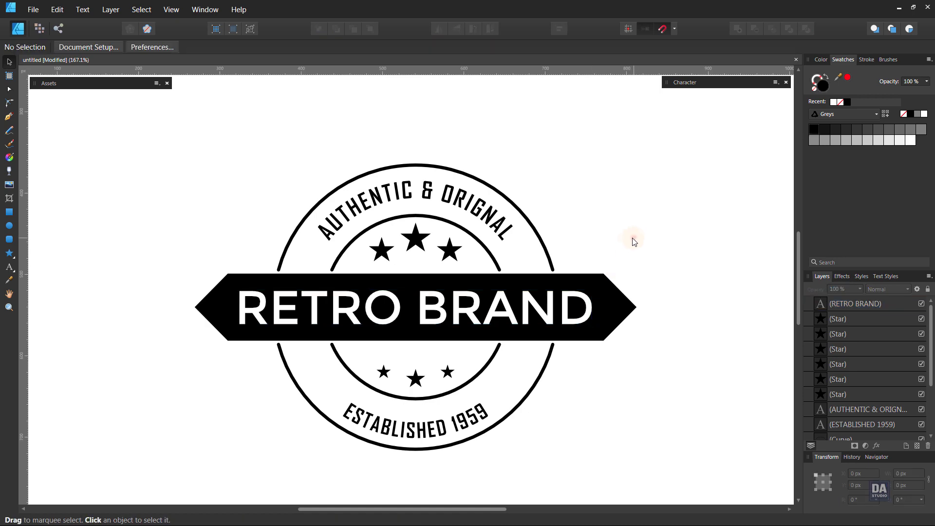
- Enlarge the small lower star pair around its centre to 100 px wide and move all three lower stars up slightly
scroll(563, 299, right, 1)
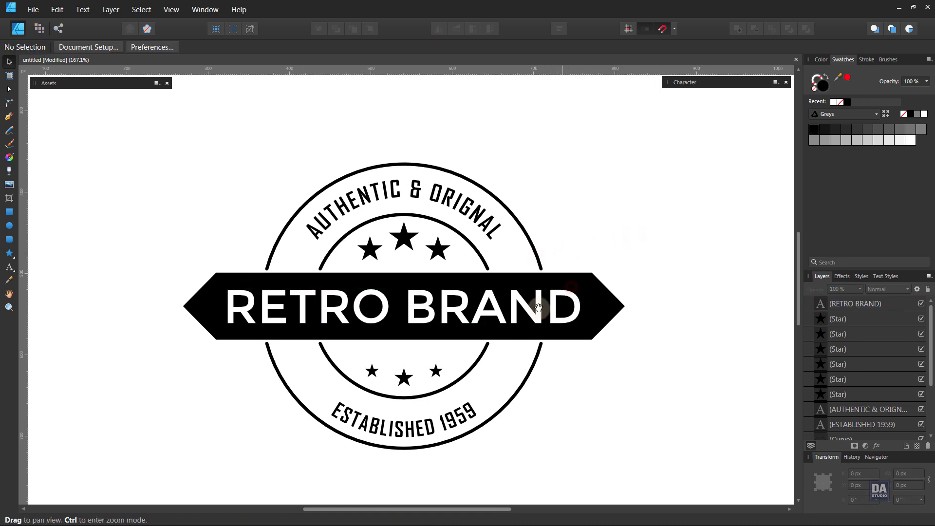
click(435, 371)
shift+click(371, 372)
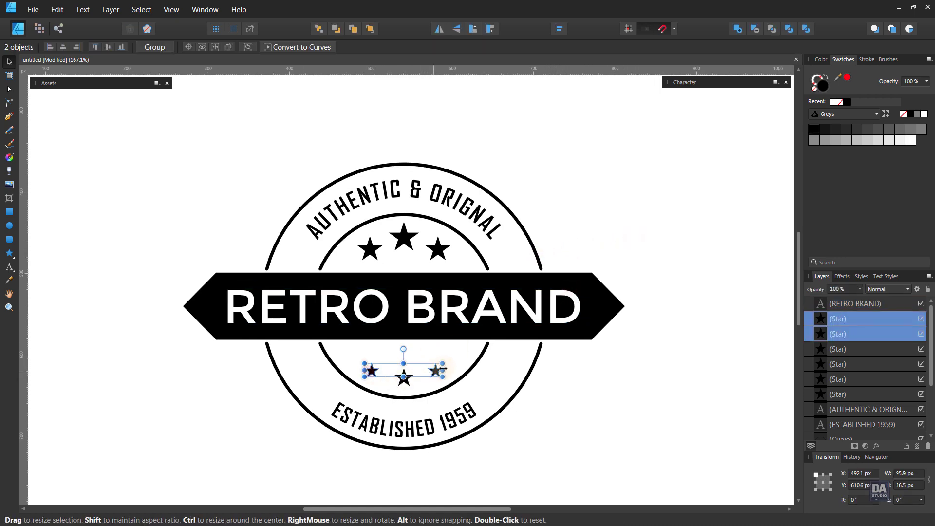
scroll(414, 372, up, 3)
drag(470, 356, 459, 367)
shift+click(400, 392)
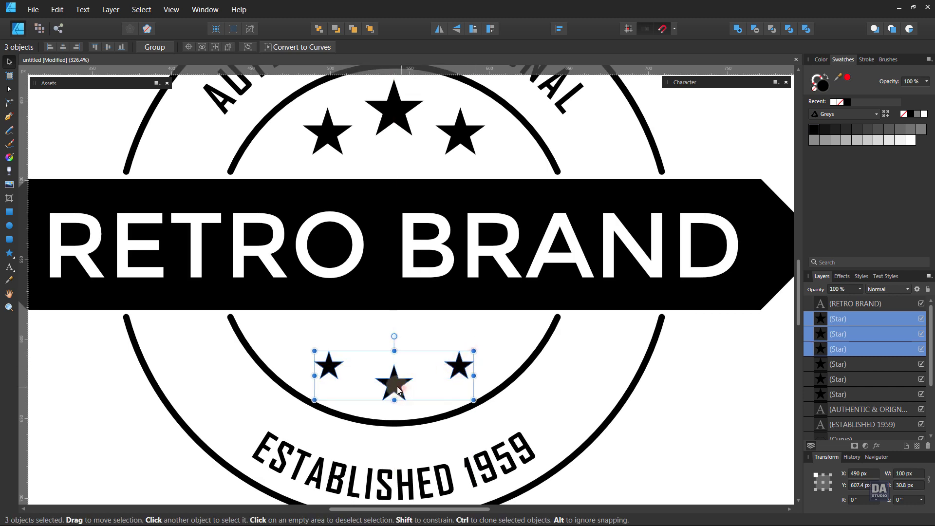
drag(397, 387, 397, 384)
- Set the font size of the curved ESTABLISHED 1959 text to 14 pt
click(551, 409)
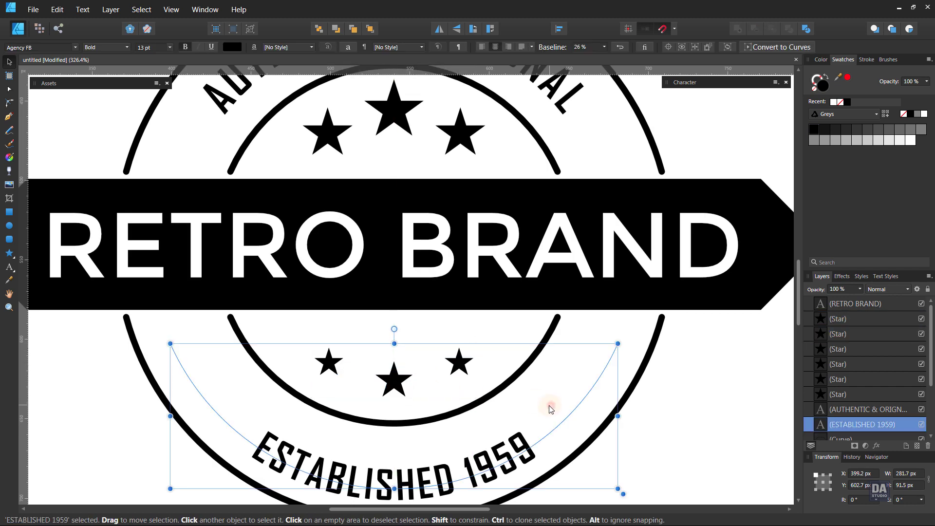
scroll(613, 452, down, 5)
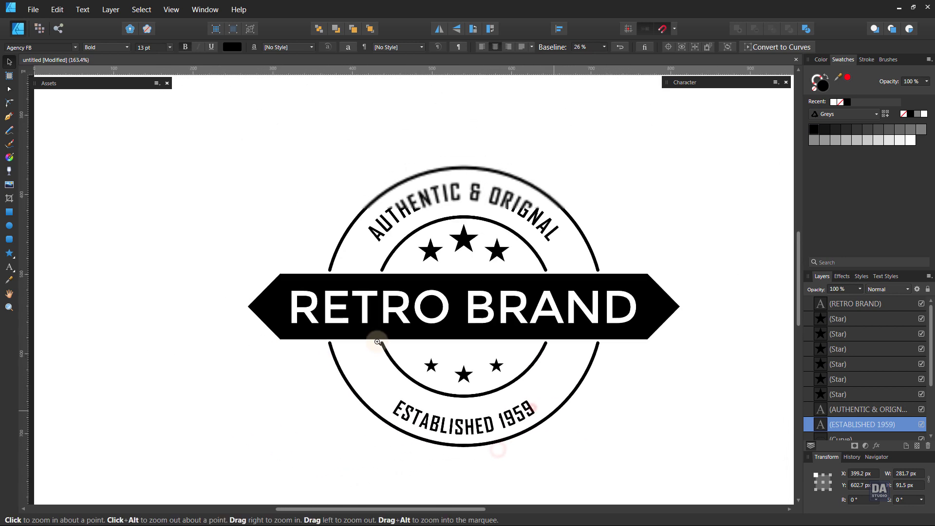
drag(479, 345, 442, 350)
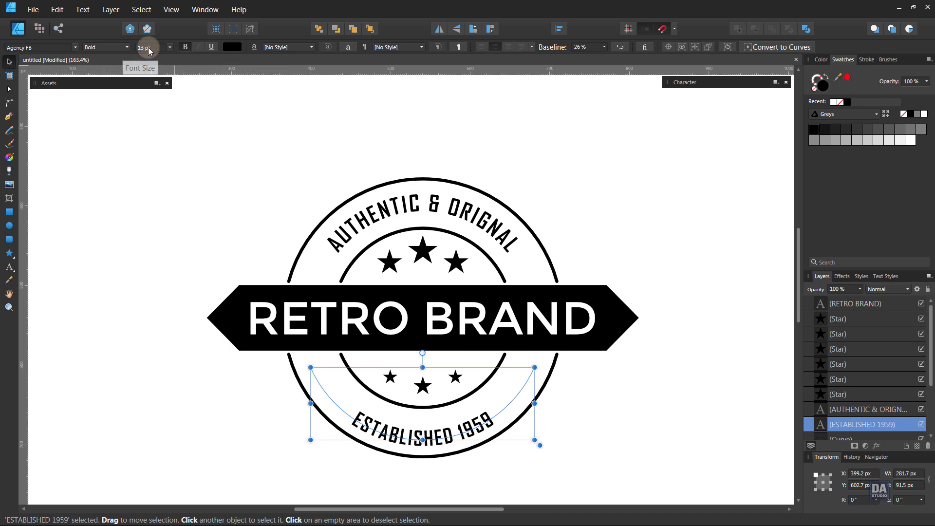
scroll(148, 47, up, 1)
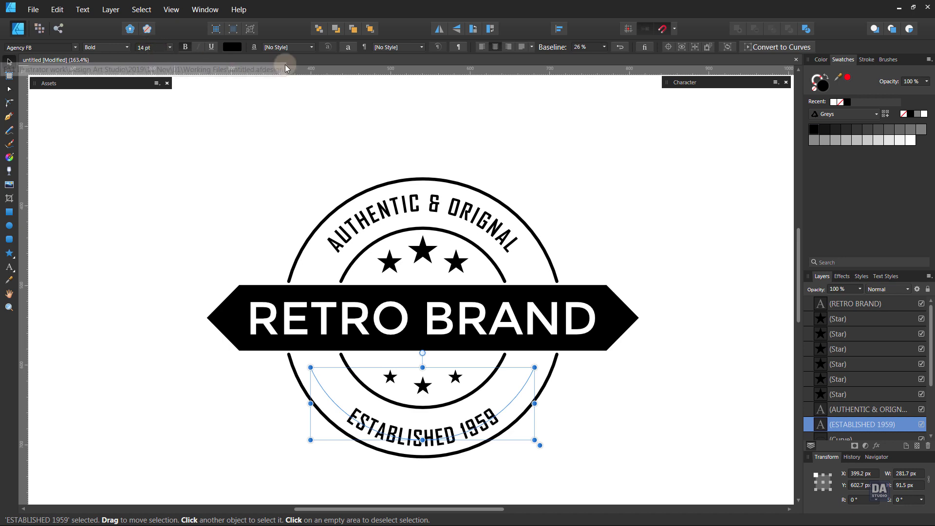
click(691, 215)
- Set the baseline of the curved ESTABLISHED 1959 text to 15 %
key(z)
drag(536, 259, 385, 240)
drag(488, 221, 408, 271)
key(v)
click(412, 393)
click(603, 47)
drag(606, 57, 602, 58)
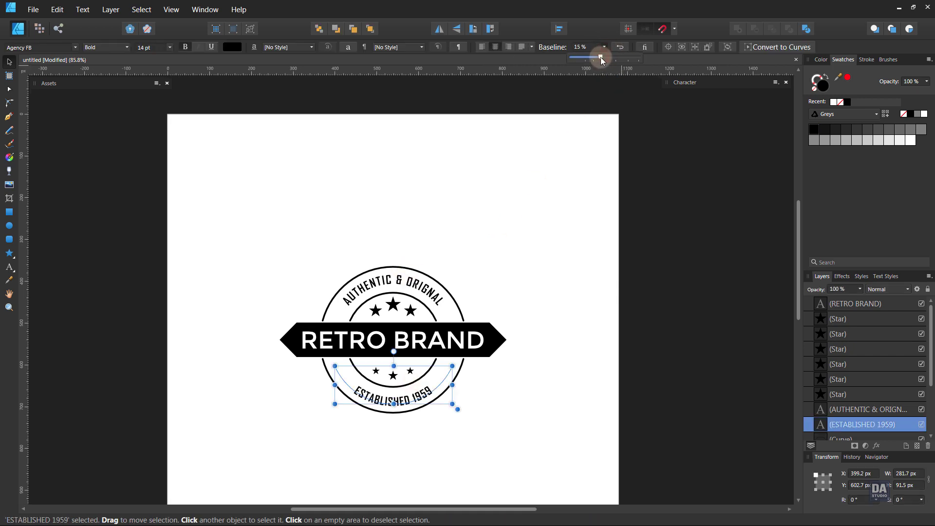
click(559, 186)
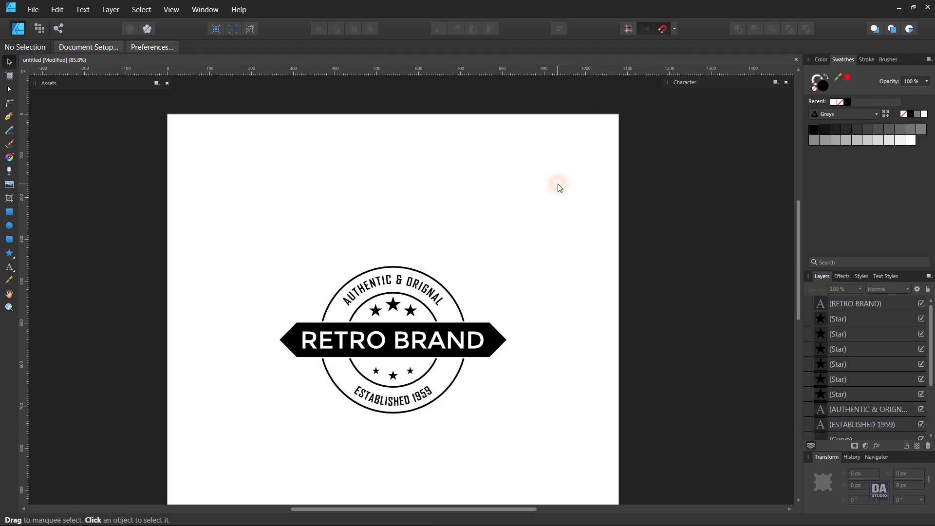